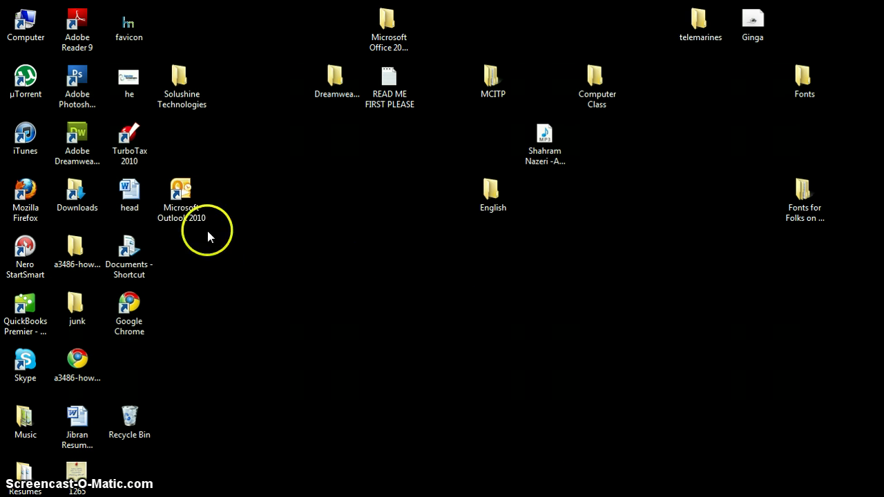
Step: Select the Microsoft Outlook 2010 shortcut on the desktop
{"action": "left_click", "coordinate": [176, 188]}
Step: Launch Outlook 2010 from the shortcut and let it load to the empty Personal Folders inbox
{"action": "double_click", "coordinate": [177, 188]}
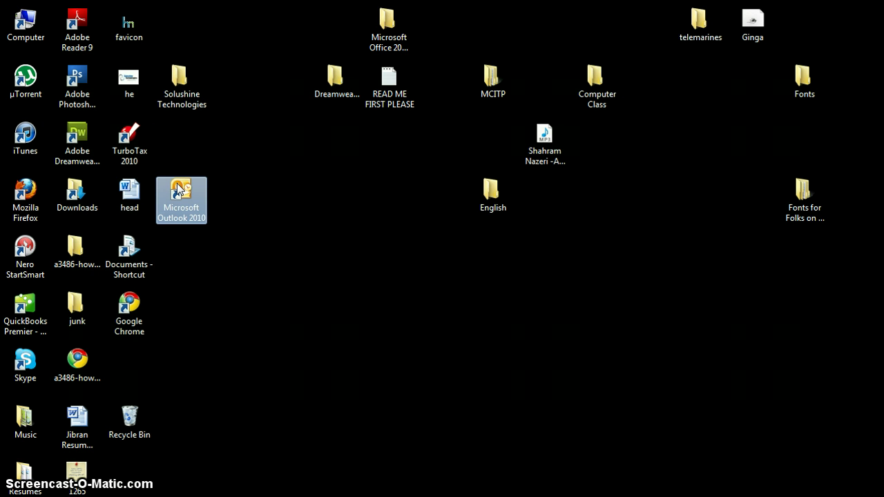
{"action": "left_click", "coordinate": [500, 316]}
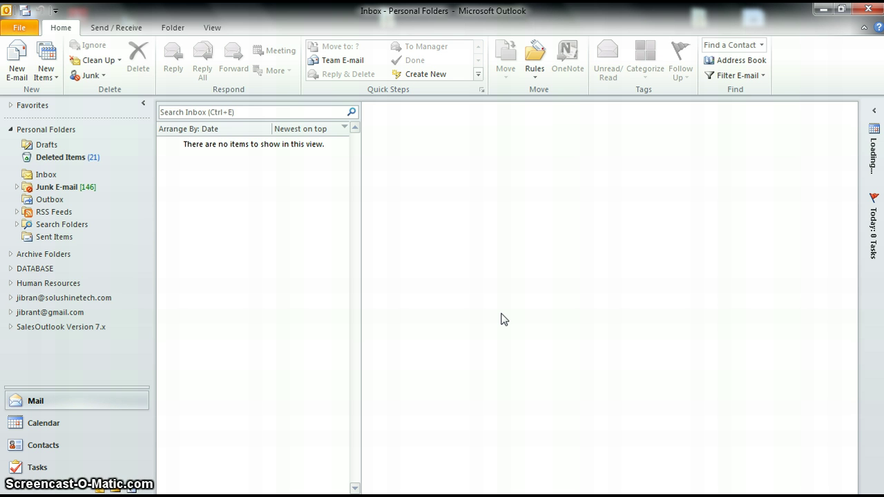
{"action": "left_click", "coordinate": [506, 300]}
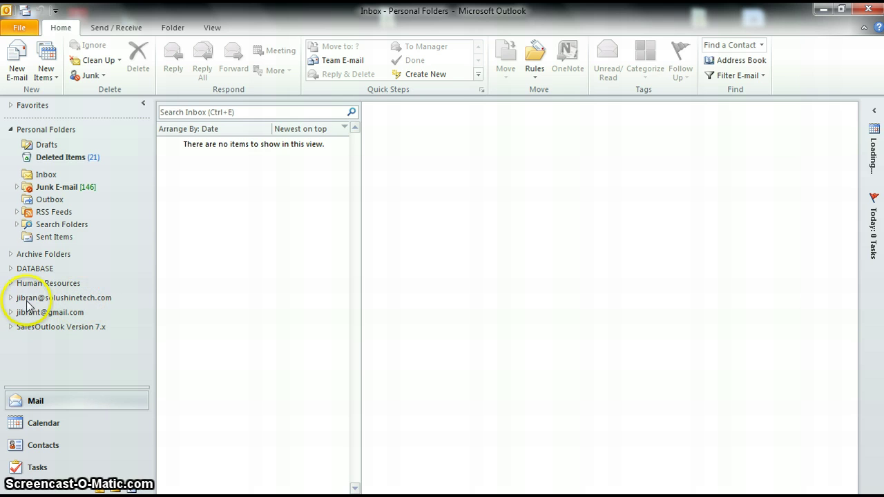
Step: Expand the work e-mail account's folders and open its Inbox
{"action": "left_click", "coordinate": [10, 298]}
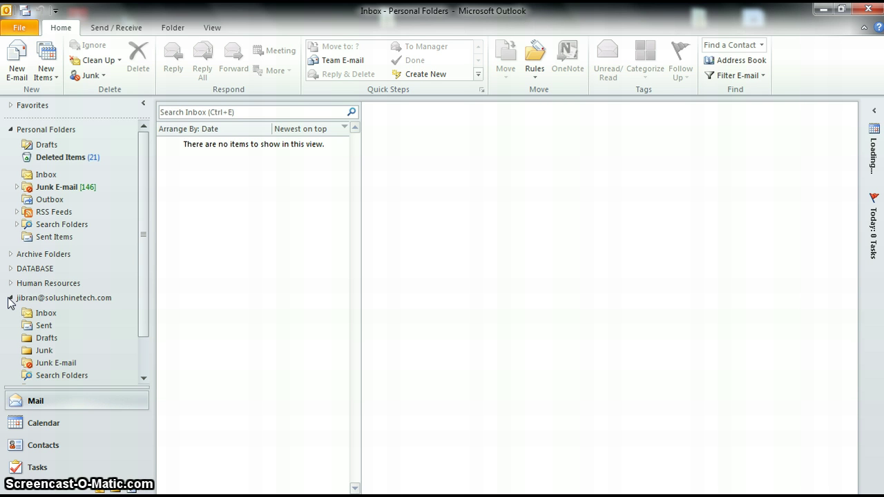
{"action": "left_click", "coordinate": [46, 314]}
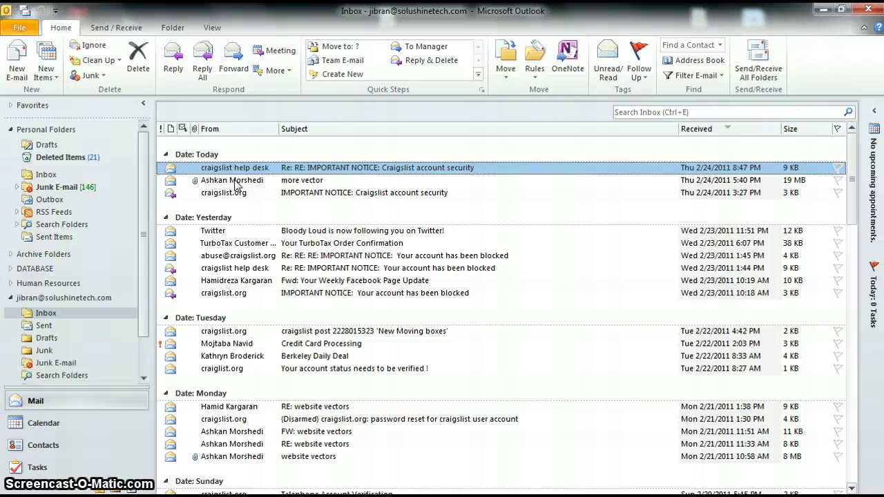
Step: Mark the 'more vector' message in the work Inbox as unread, then reselect it
{"action": "left_click", "coordinate": [237, 181]}
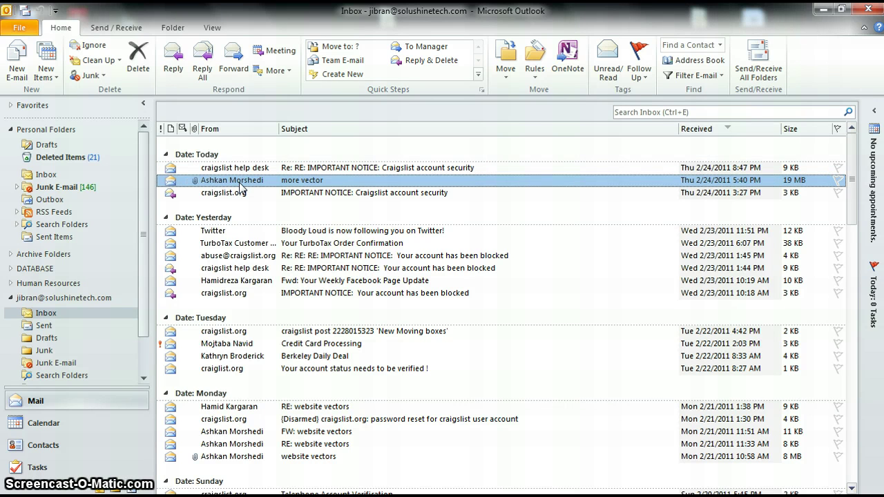
{"action": "right_click", "coordinate": [240, 185]}
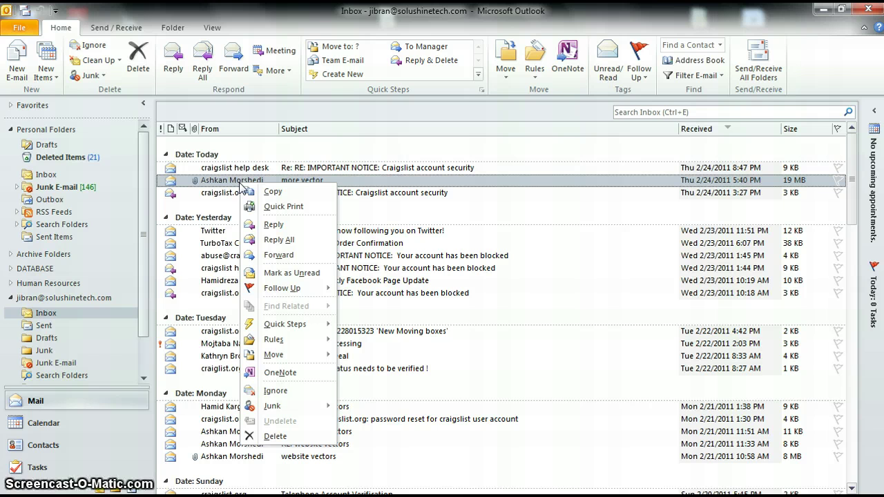
{"action": "left_click", "coordinate": [242, 181]}
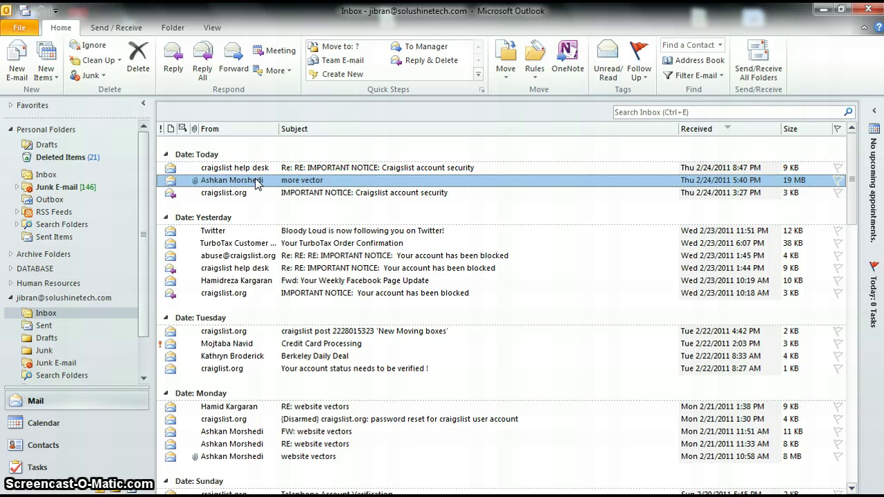
{"action": "right_click", "coordinate": [256, 182]}
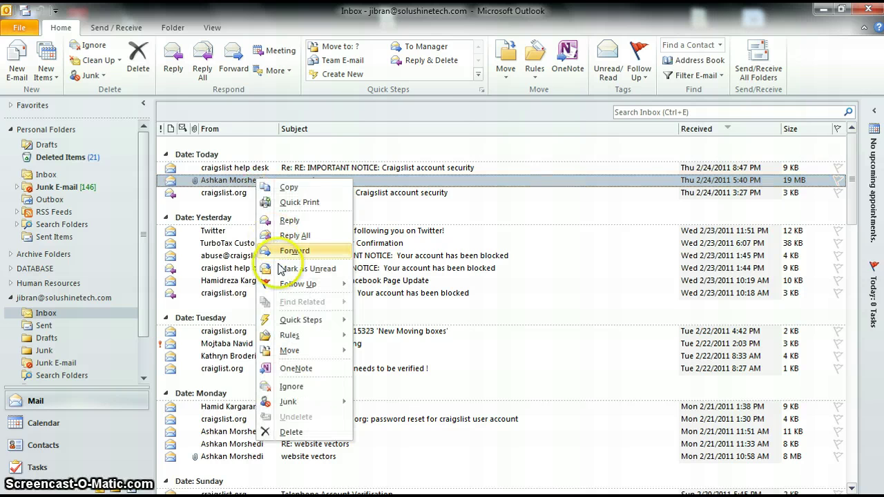
{"action": "left_click", "coordinate": [296, 271]}
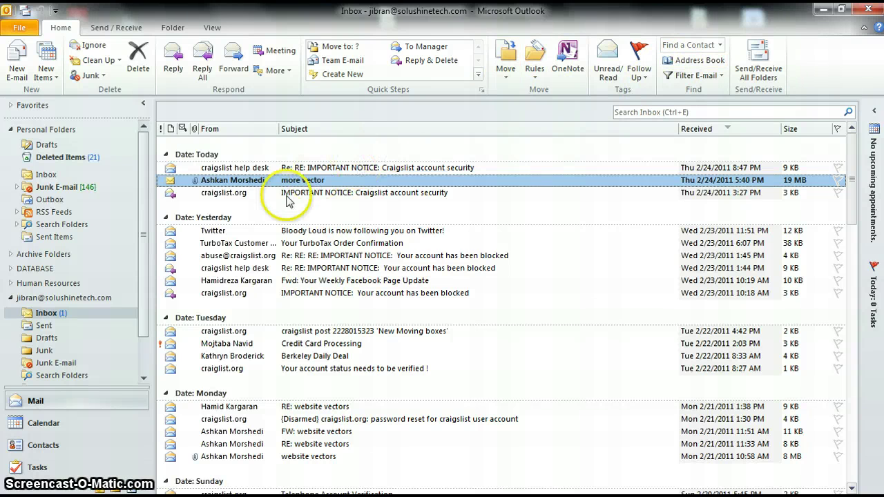
{"action": "left_click", "coordinate": [232, 193]}
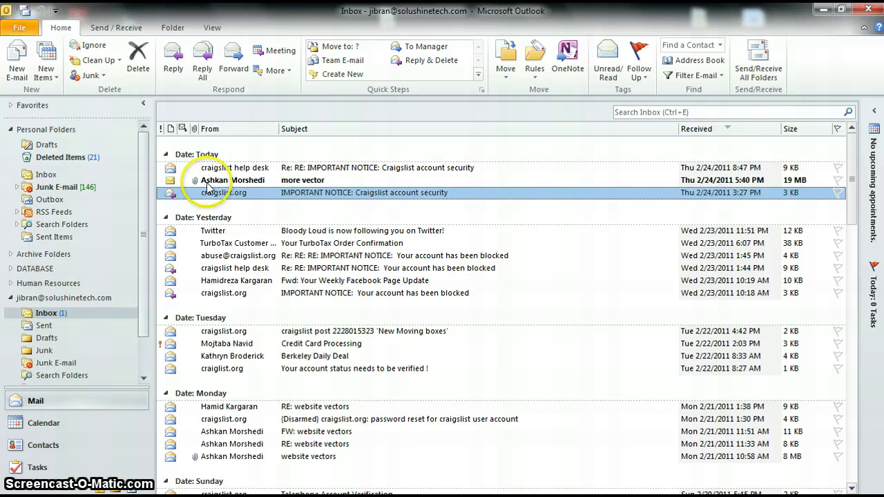
{"action": "left_click", "coordinate": [277, 183]}
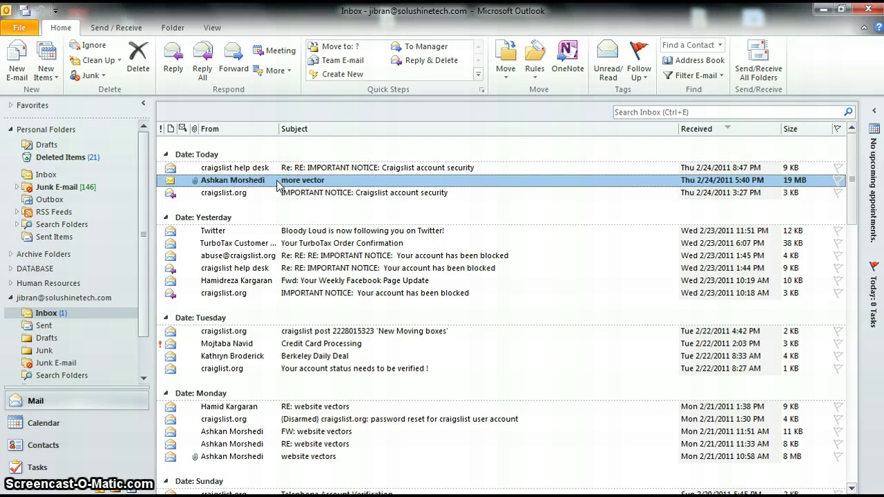
Step: Open the 'more vector' message in its own window and preview its 1.jpg and 3.jpg attachments
{"action": "double_click", "coordinate": [277, 183]}
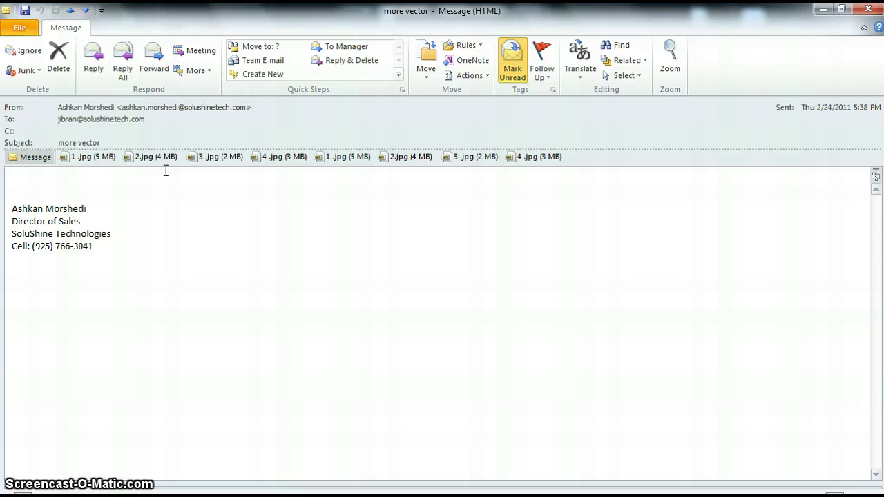
{"action": "left_click", "coordinate": [107, 160]}
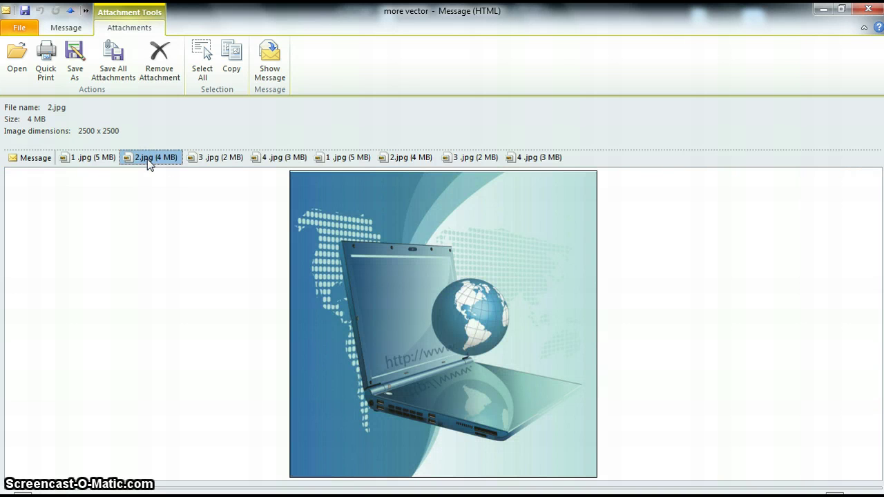
{"action": "left_click", "coordinate": [237, 159]}
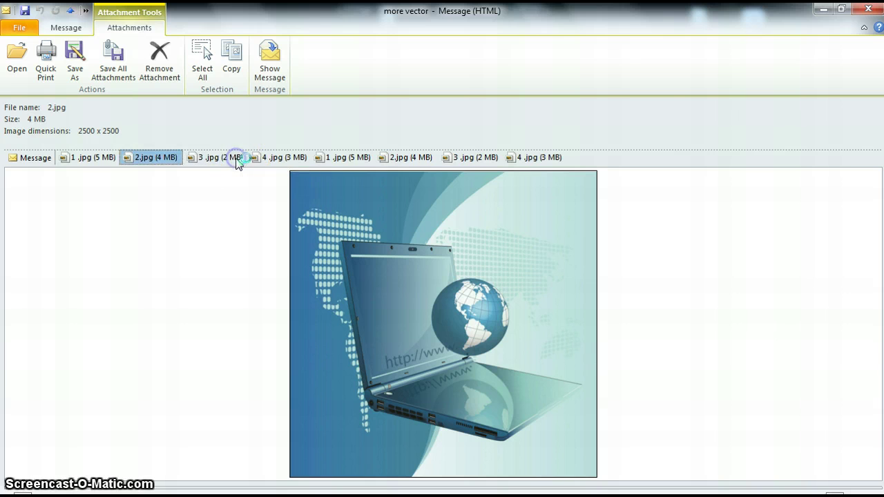
{"action": "double_click", "coordinate": [243, 162]}
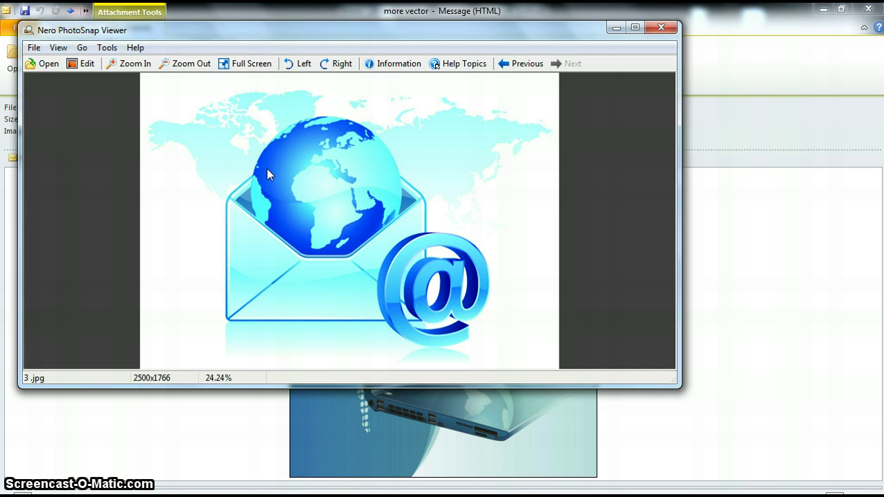
{"action": "left_click", "coordinate": [661, 27]}
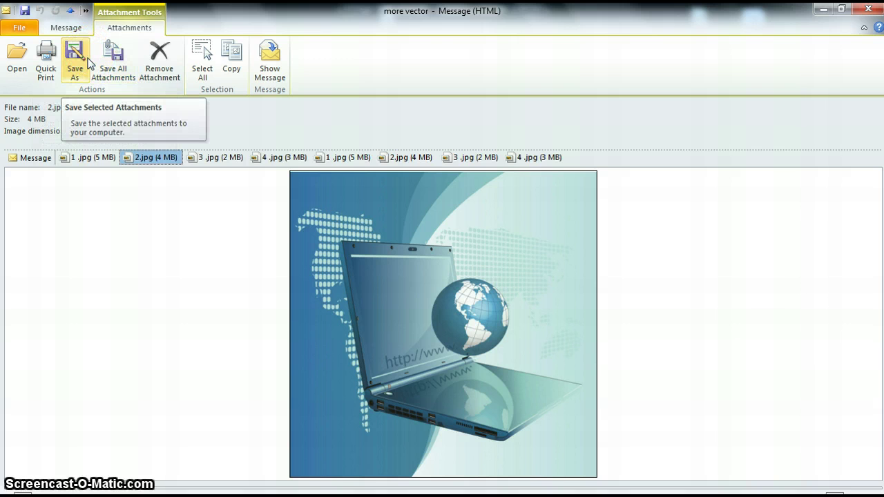
Step: Save all attachments to Documents\Outlook Video, keeping the existing 1.jpg and skipping other duplicates
{"action": "left_click", "coordinate": [125, 73]}
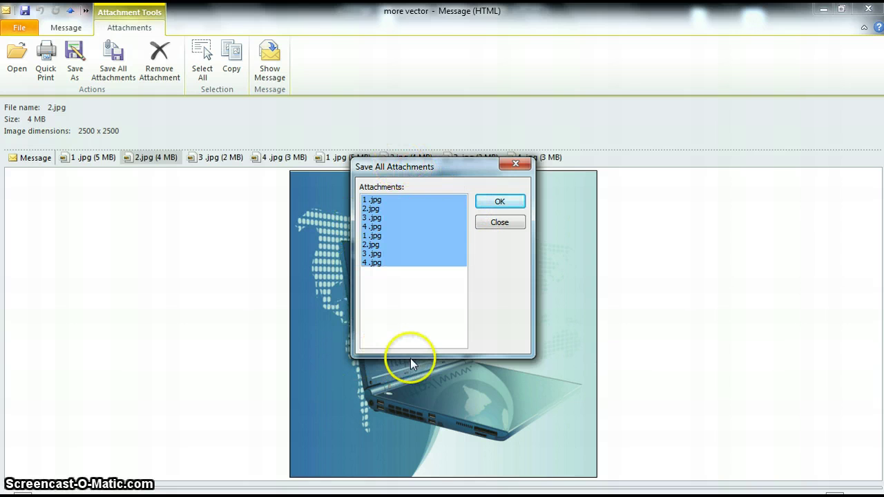
{"action": "left_click", "coordinate": [502, 201]}
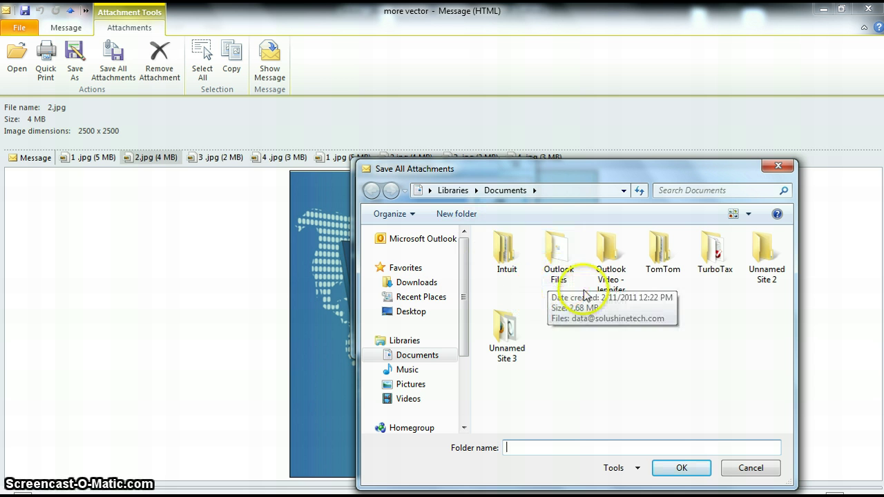
{"action": "double_click", "coordinate": [611, 264]}
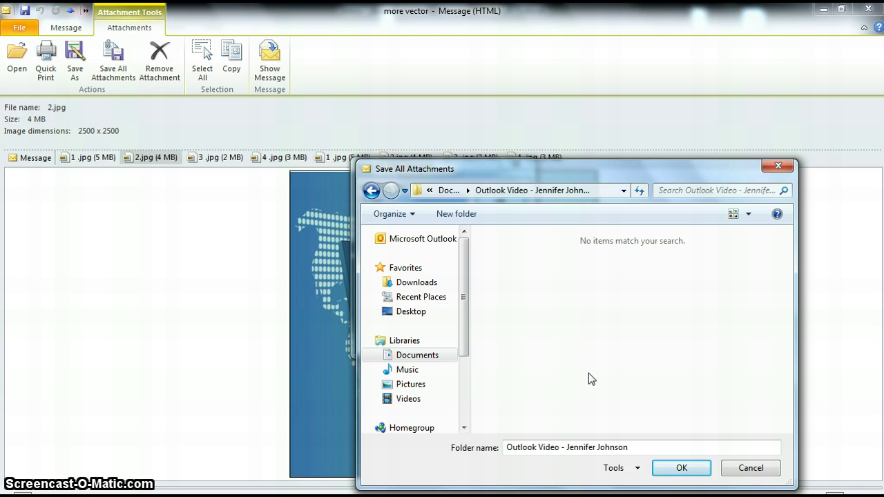
{"action": "left_click", "coordinate": [664, 464]}
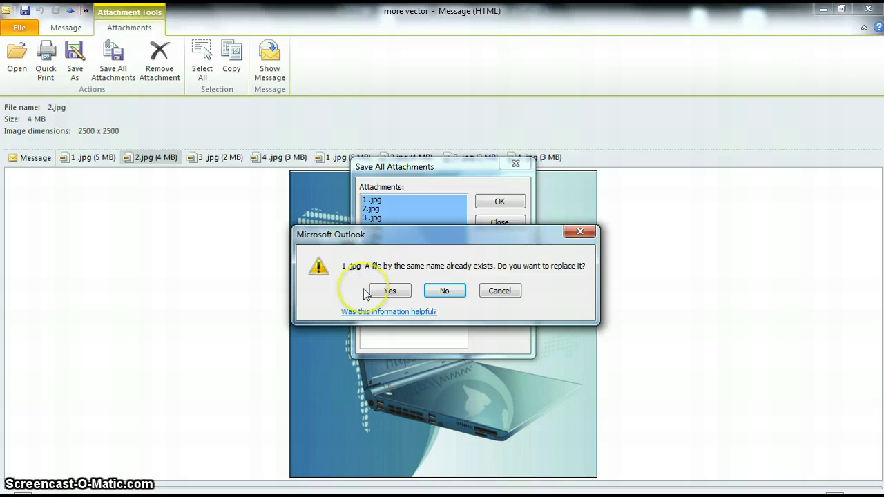
{"action": "left_click", "coordinate": [445, 288]}
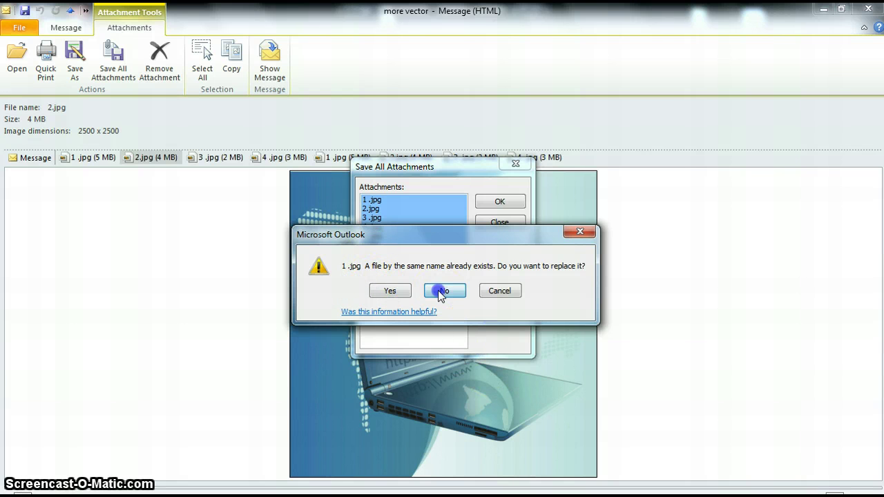
{"action": "left_click", "coordinate": [492, 290]}
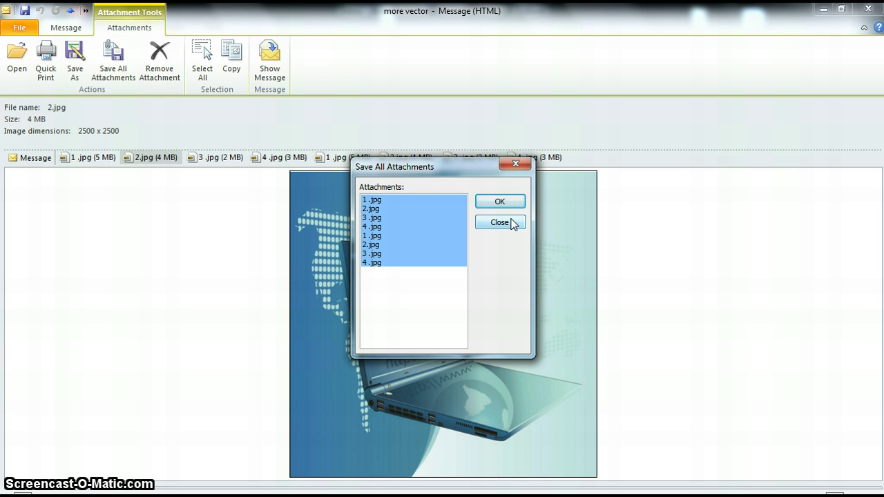
{"action": "left_click", "coordinate": [509, 228]}
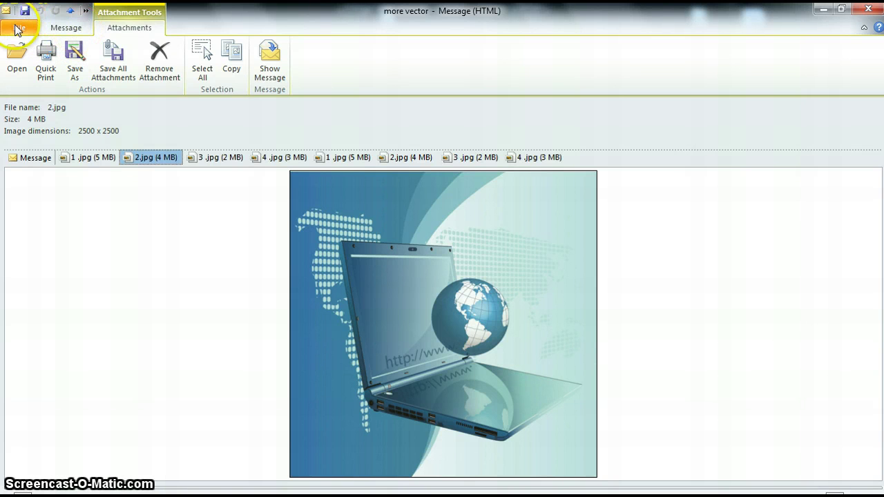
Step: Bring up the message's reply and forward actions on the Message ribbon
{"action": "left_click", "coordinate": [72, 31]}
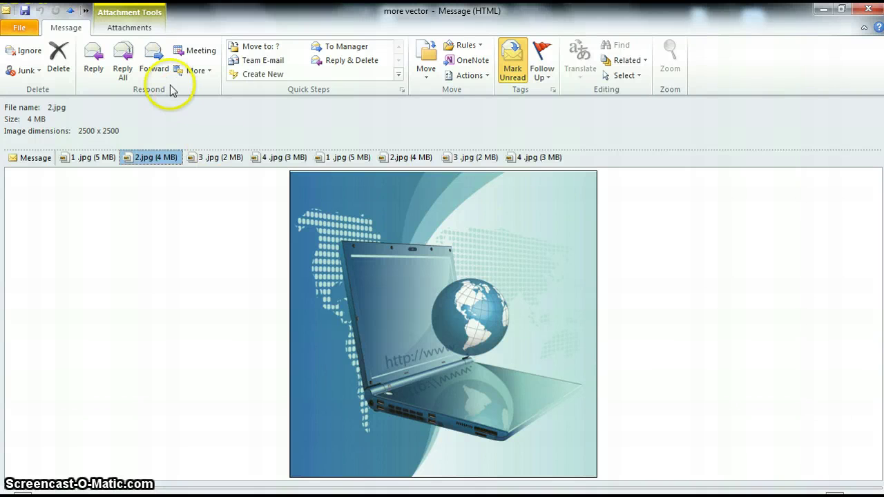
Step: Forward the 'more vector' message, removing the duplicate 4.jpg attachment from the draft
{"action": "left_click", "coordinate": [154, 63]}
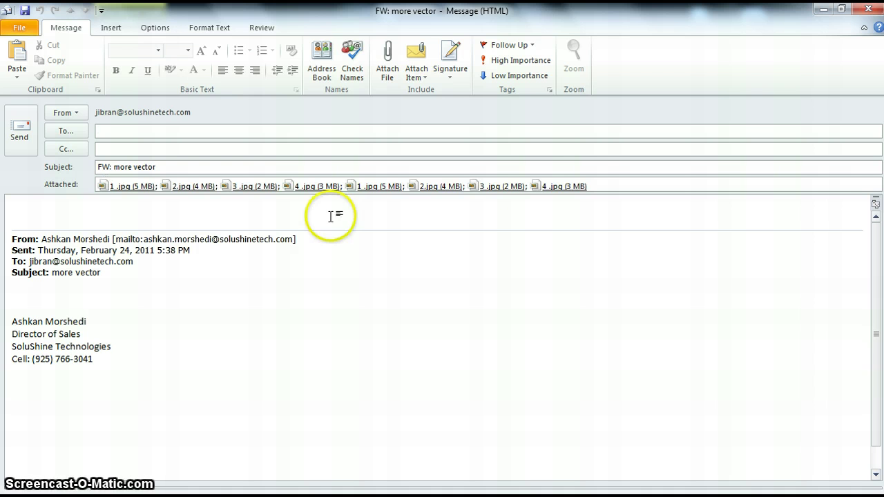
{"action": "left_click", "coordinate": [567, 188]}
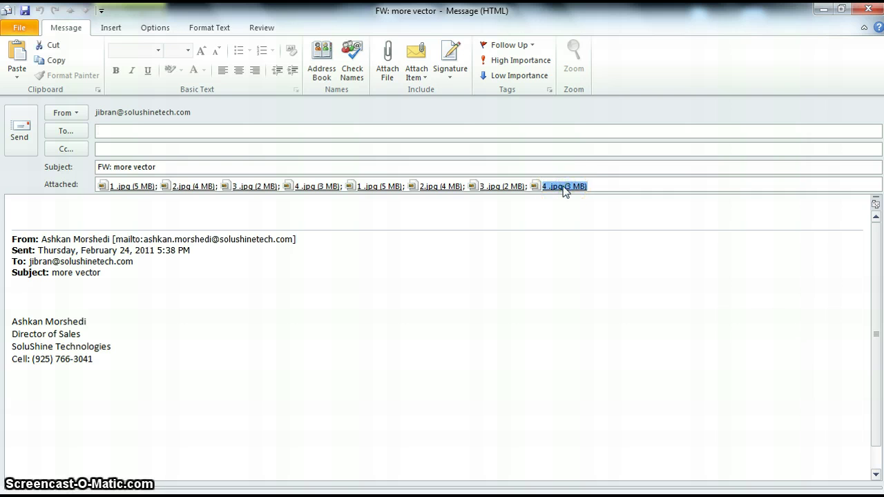
{"action": "key", "text": "Delete"}
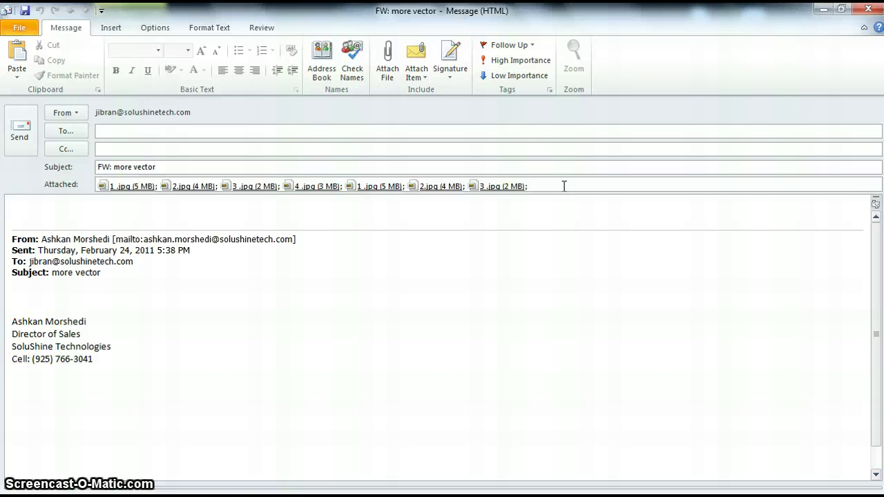
Step: Clear the partially typed recipient address from the To field and bring up the Select Names contacts list
{"action": "left_click", "coordinate": [523, 141]}
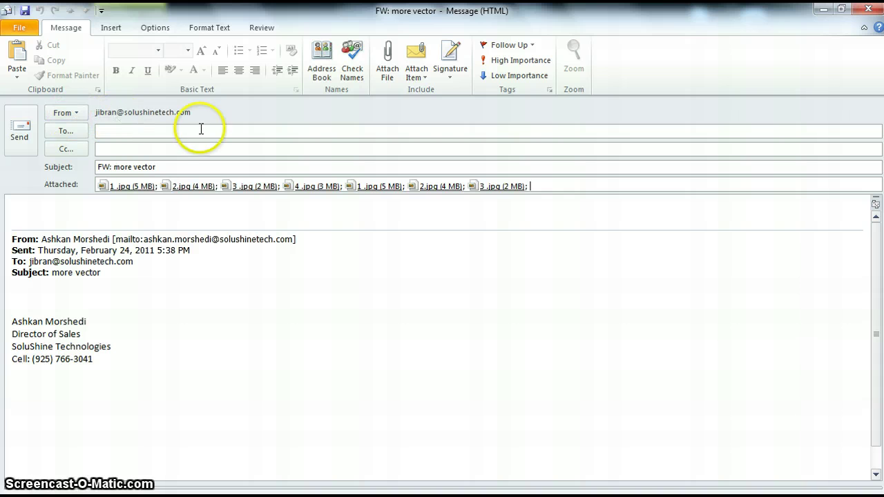
{"action": "left_click", "coordinate": [125, 131]}
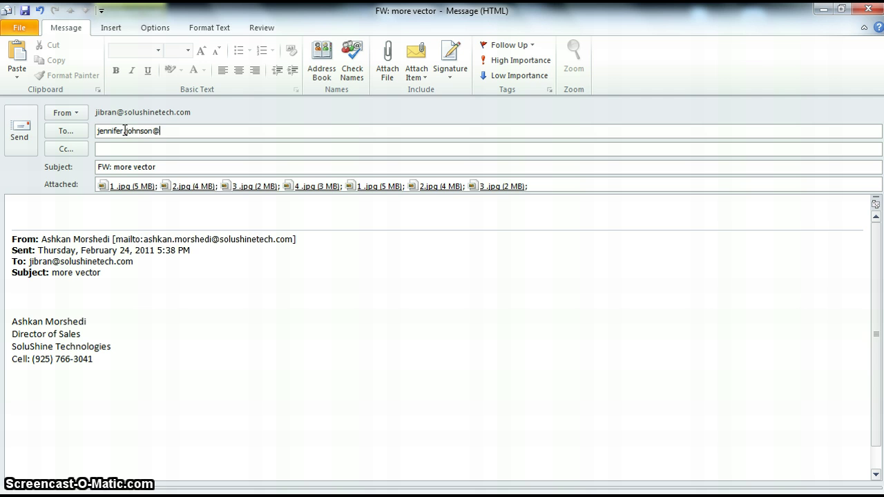
{"action": "type", "text": "bankofthewest.com"}
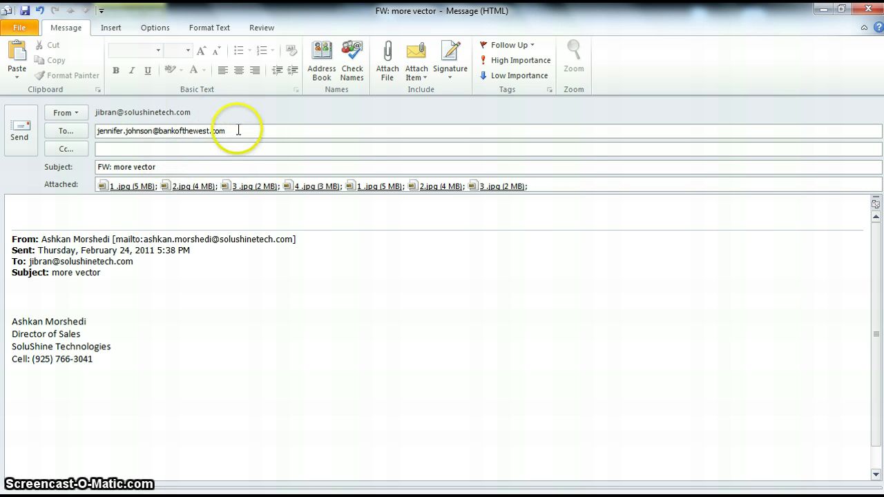
{"action": "key", "text": "ctrl+a"}
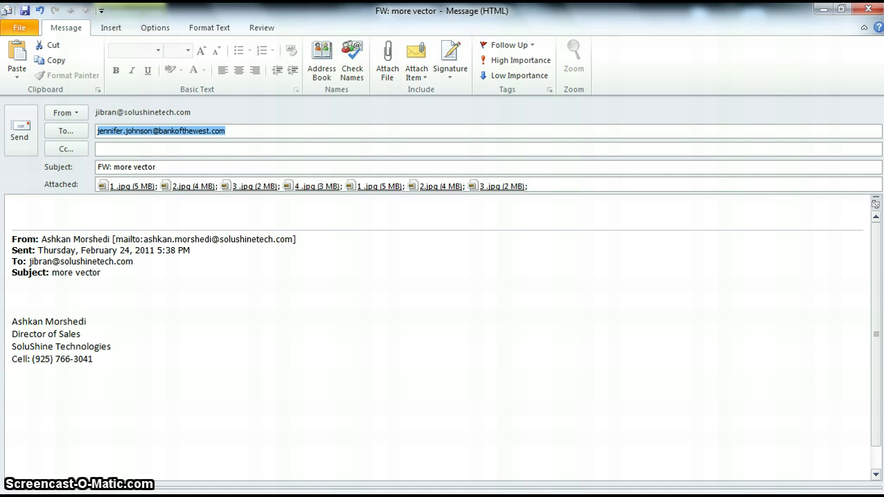
{"action": "key", "text": "Delete"}
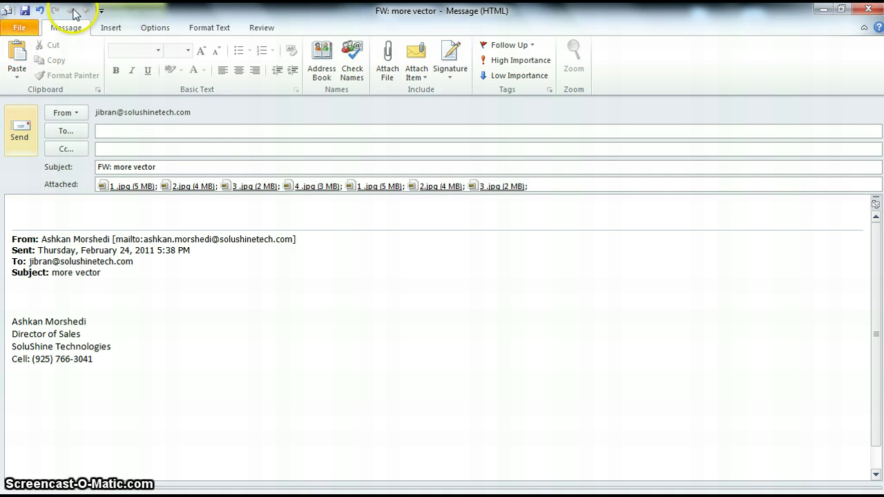
{"action": "left_click", "coordinate": [65, 131]}
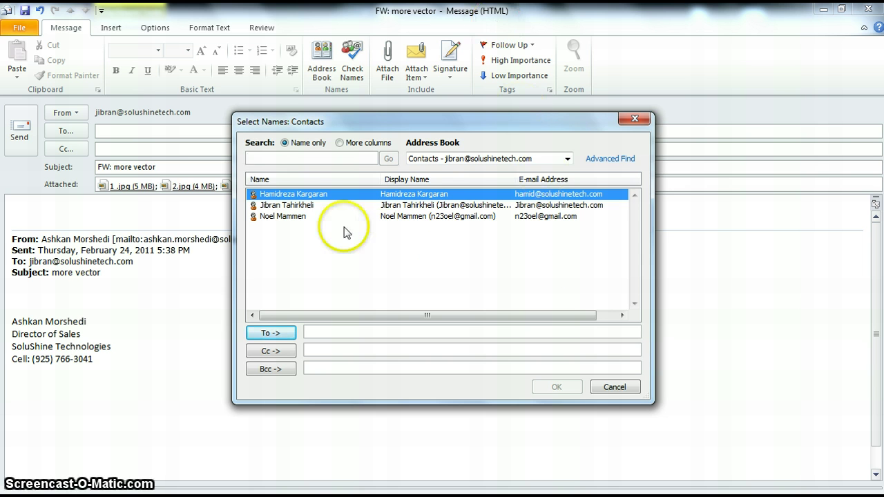
Step: Add the second contact in the address book to the forward's To line and confirm
{"action": "left_click", "coordinate": [305, 207]}
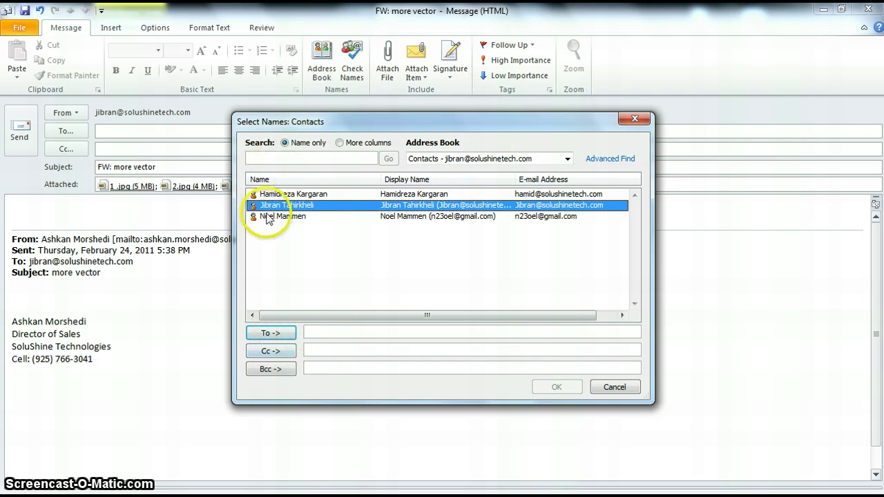
{"action": "left_click", "coordinate": [284, 334]}
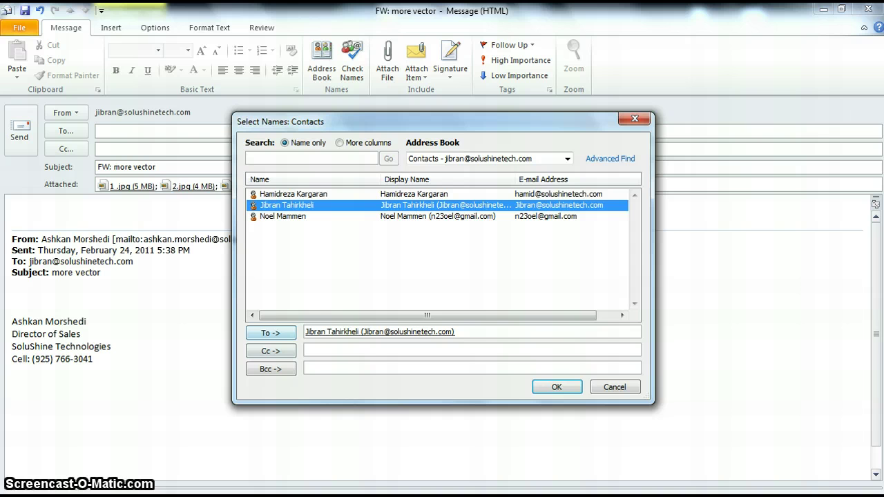
{"action": "left_click", "coordinate": [321, 333]}
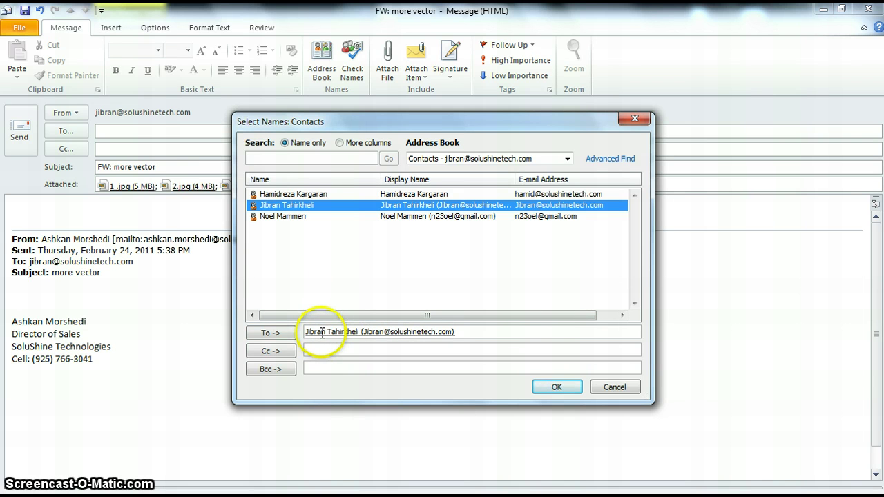
{"action": "left_click", "coordinate": [557, 391]}
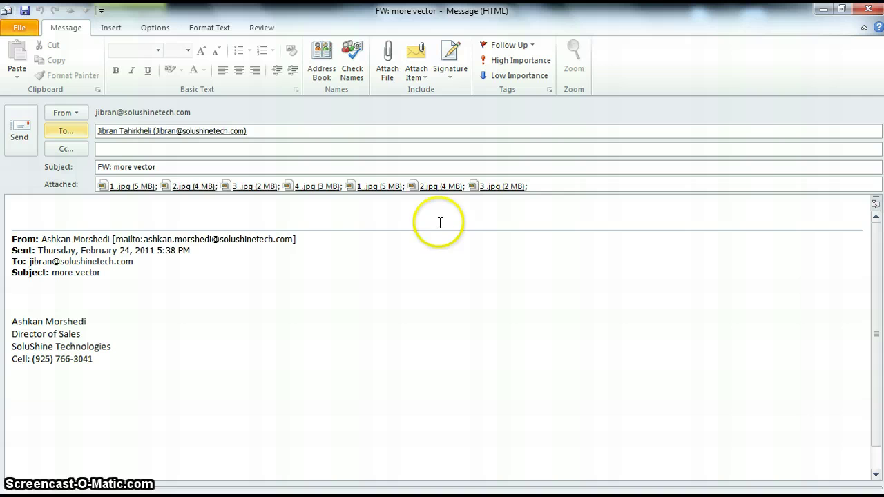
Step: Add 'See attached files' and a first-name sign-off above the quoted text, then send the forward
{"action": "left_click", "coordinate": [29, 212]}
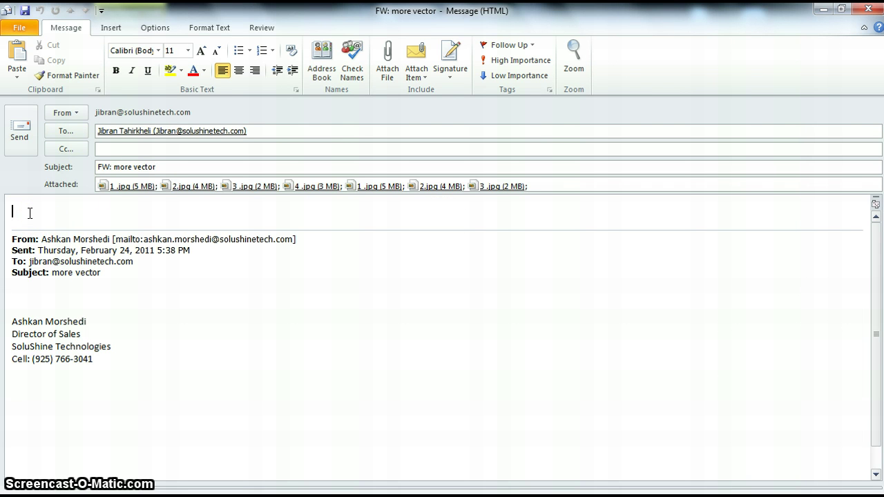
{"action": "type", "text": "See"}
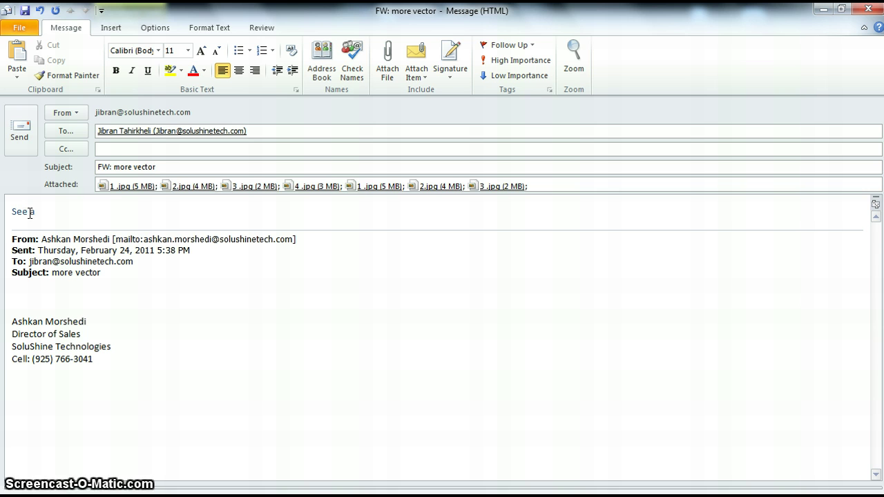
{"action": "type", "text": " attached"}
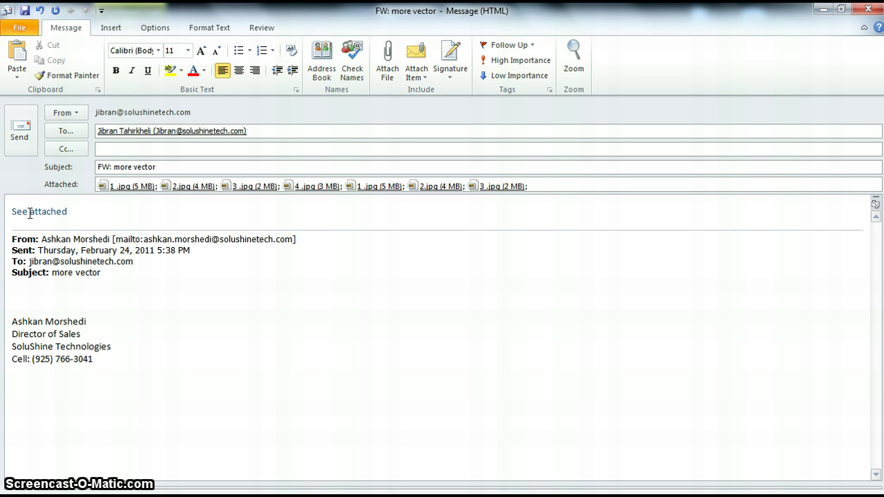
{"action": "type", "text": " files"}
{"action": "key", "text": "Return"}
{"action": "key", "text": "Return"}
{"action": "type", "text": "Jennifer"}
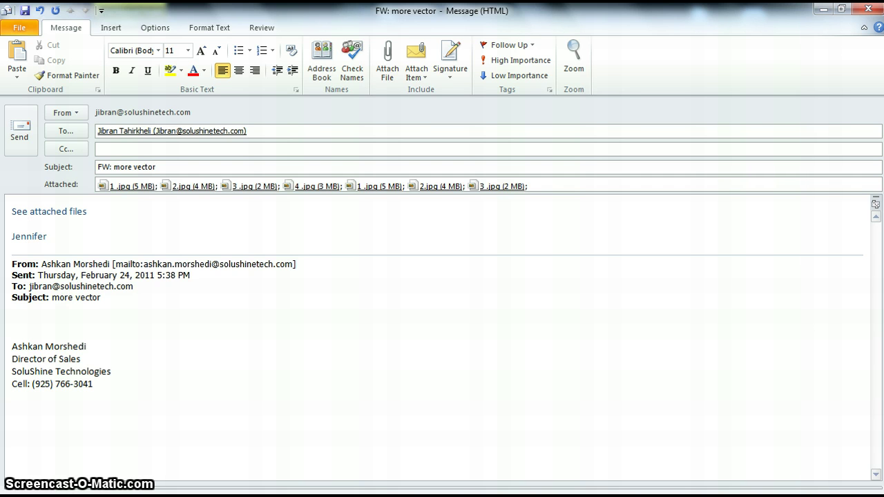
{"action": "left_click", "coordinate": [12, 138]}
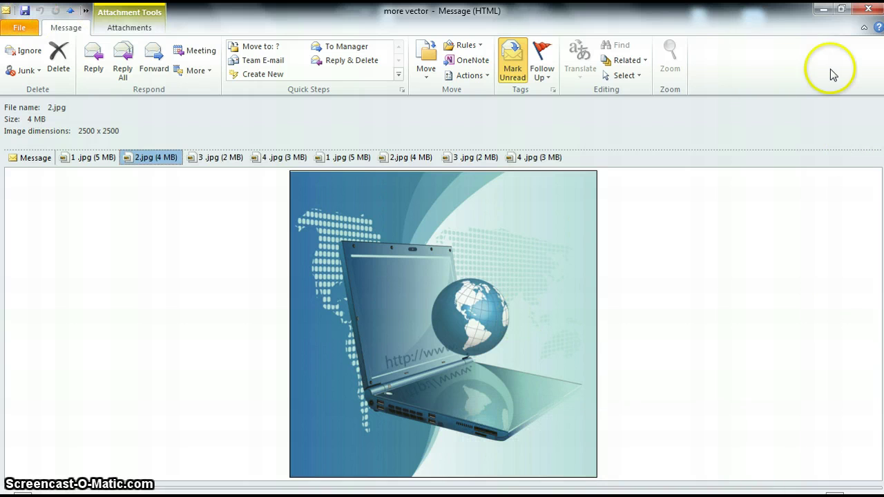
Step: Close the 'more vector' message window to return to the Inbox
{"action": "left_click", "coordinate": [864, 10]}
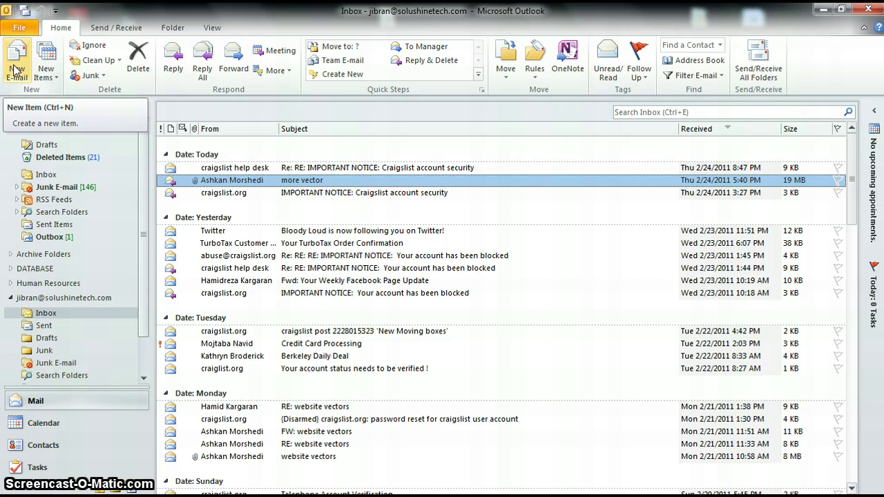
Step: Start a new e-mail reading 'Hello,' / 'Testing Microsoft Outlook' with subject 'Microsoft Office 2010'
{"action": "left_click", "coordinate": [14, 71]}
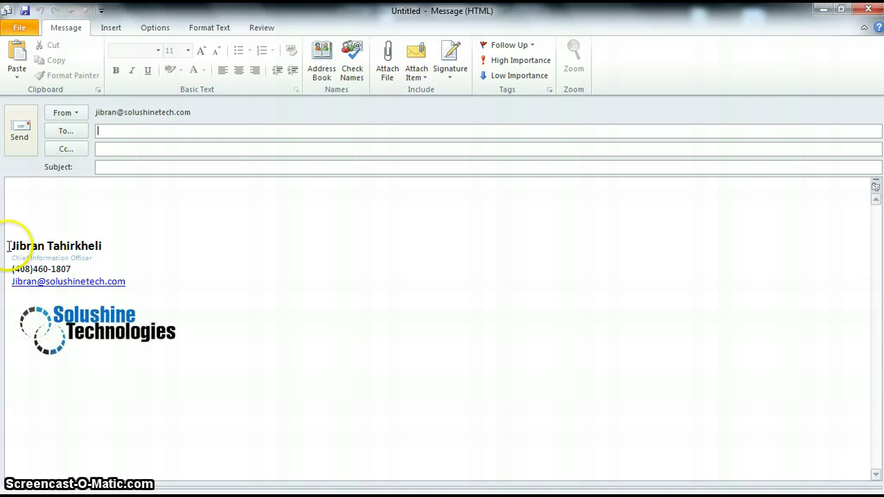
{"action": "left_click", "coordinate": [24, 207]}
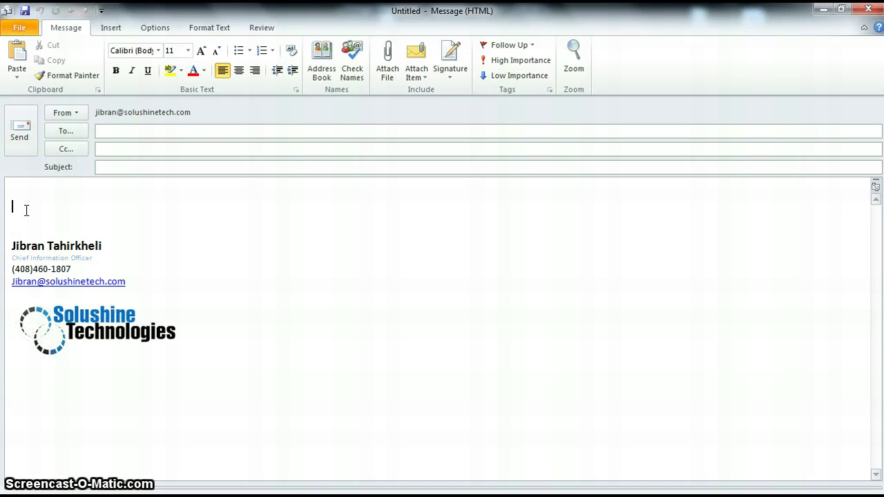
{"action": "type", "text": "Hello,"}
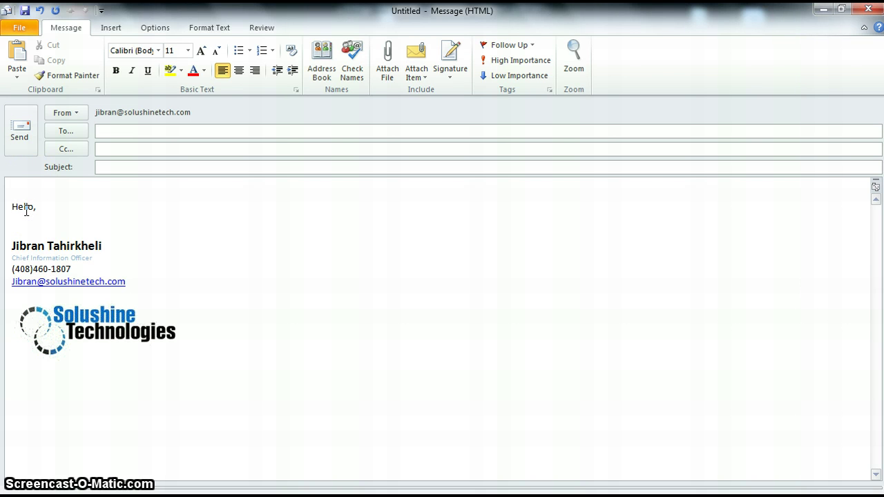
{"action": "key", "text": "Return"}
{"action": "key", "text": "Return"}
{"action": "type", "text": "Test"}
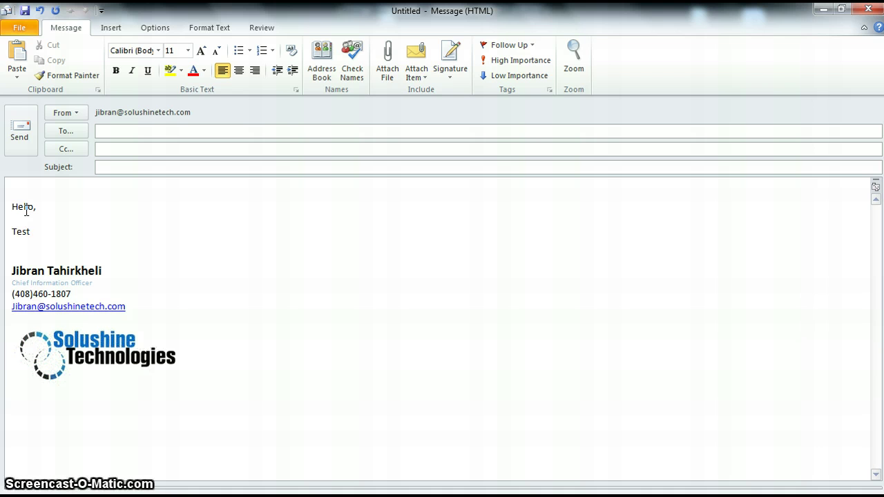
{"action": "type", "text": "ing Micr"}
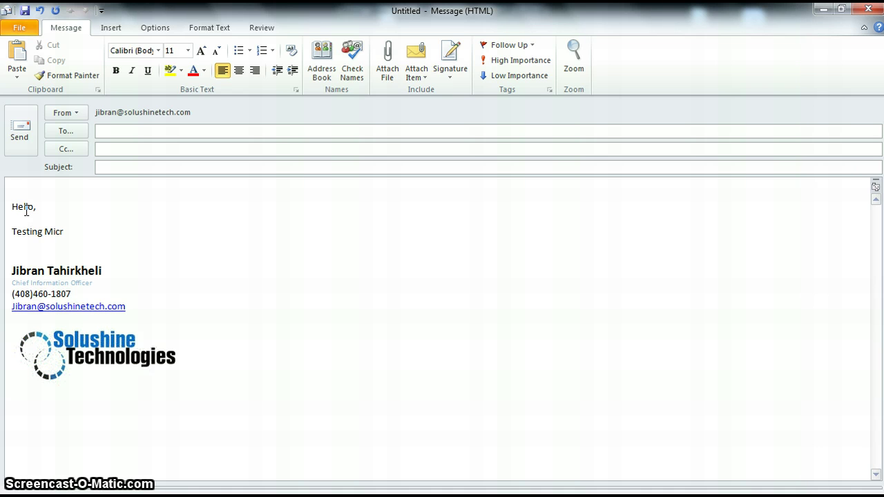
{"action": "type", "text": "osoft Outlook 2010"}
{"action": "left_click", "coordinate": [105, 168]}
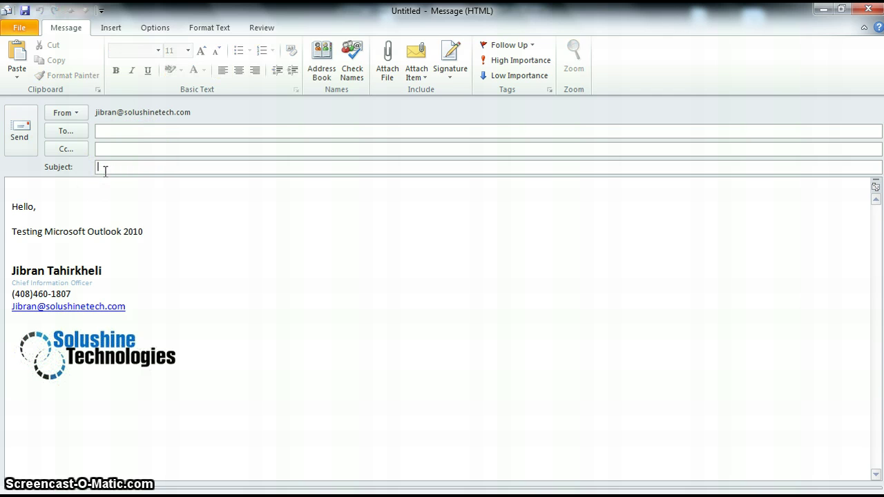
{"action": "type", "text": "Mr"}
{"action": "type", "text": "cros"}
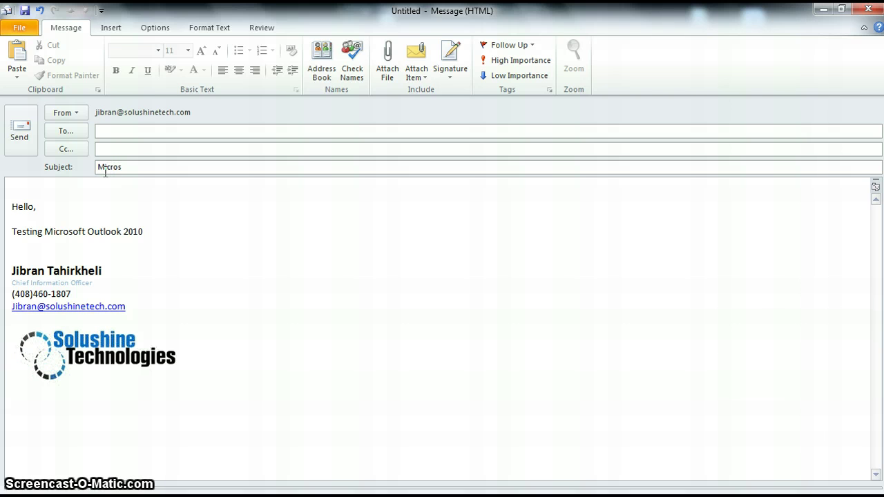
{"action": "type", "text": "oft"}
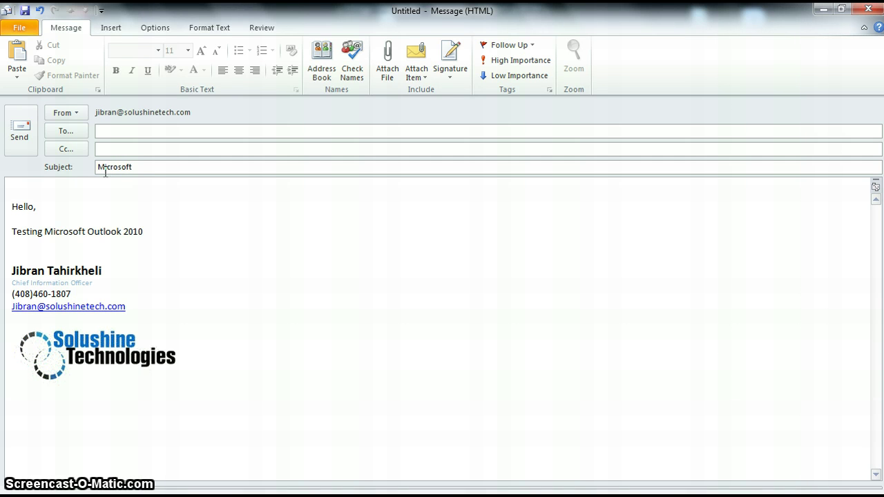
{"action": "type", "text": " Office"}
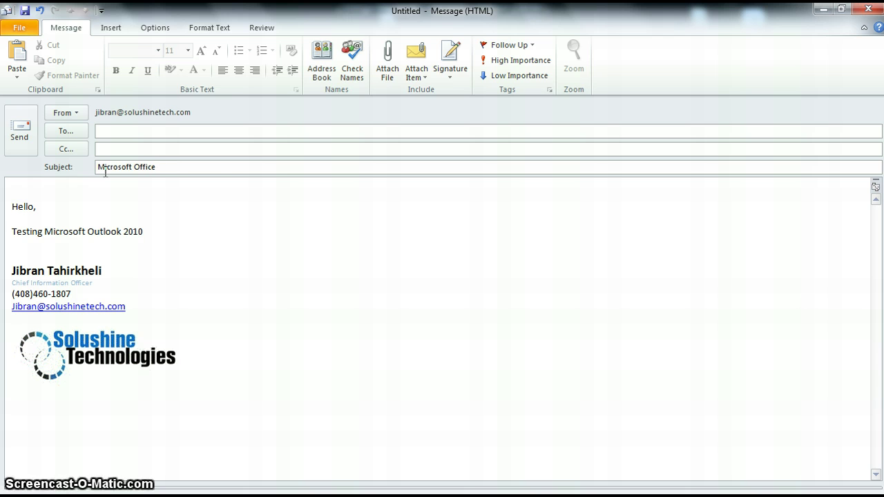
{"action": "type", "text": " 2010"}
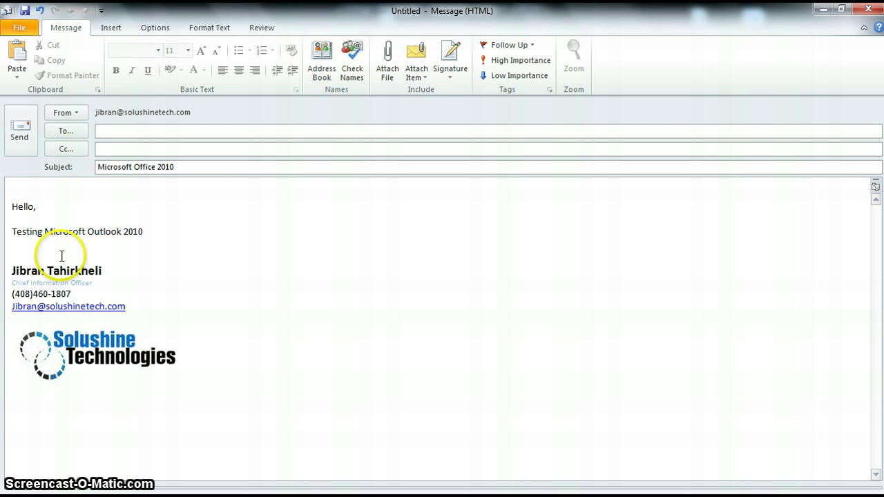
Step: Enter the recipient's e-mail address in To and a second recipient's address in Cc
{"action": "left_click", "coordinate": [111, 128]}
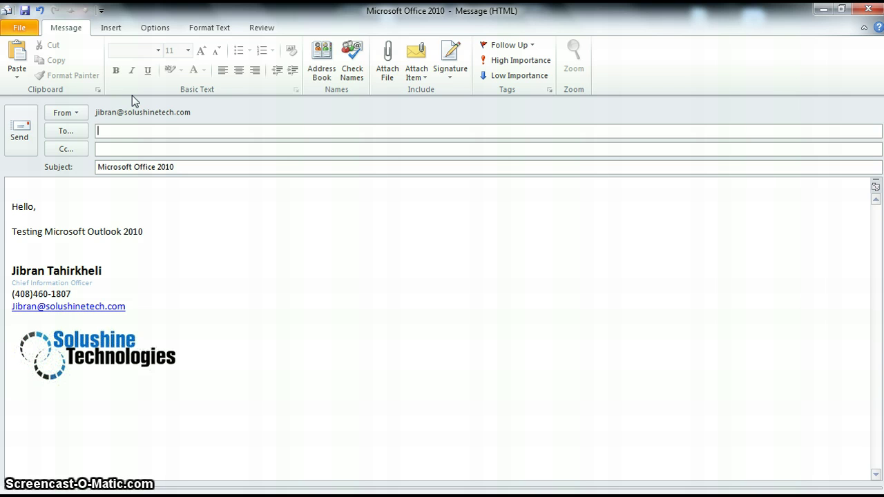
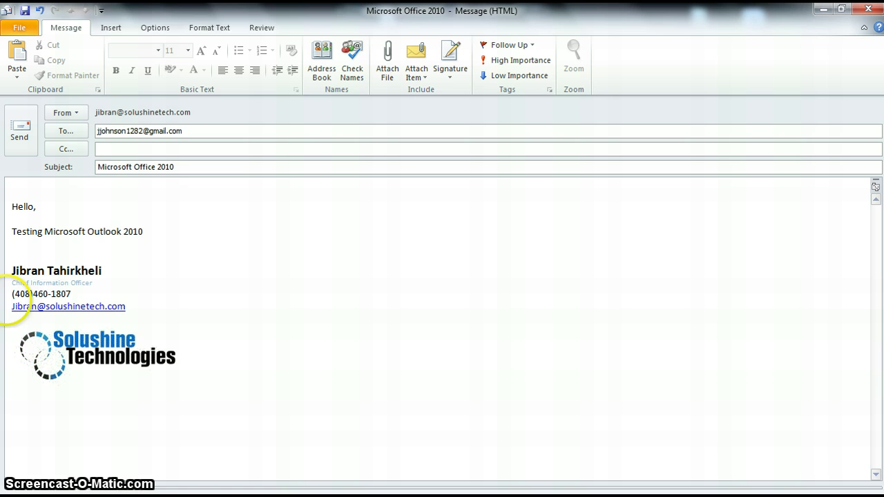
{"action": "left_click", "coordinate": [104, 149]}
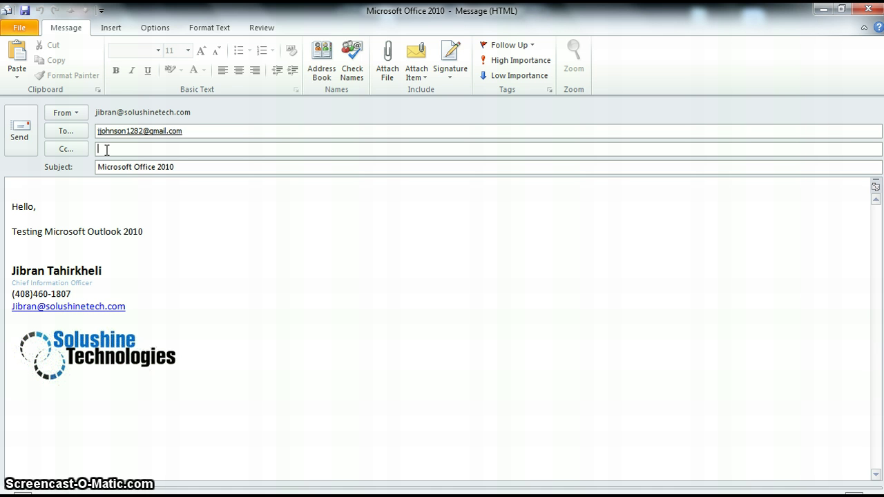
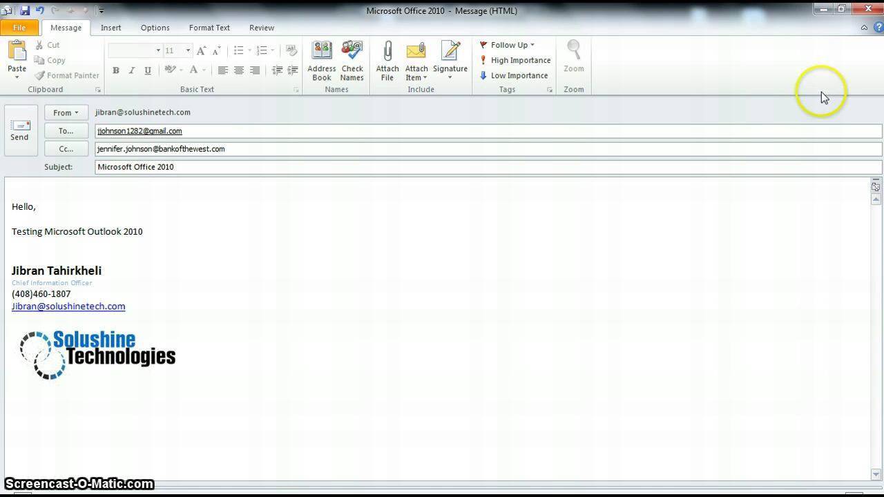
Step: Mark the Microsoft Office 2010 message High Importance, leave it unflagged, and send it
{"action": "left_click", "coordinate": [545, 64]}
{"action": "left_click", "coordinate": [537, 75]}
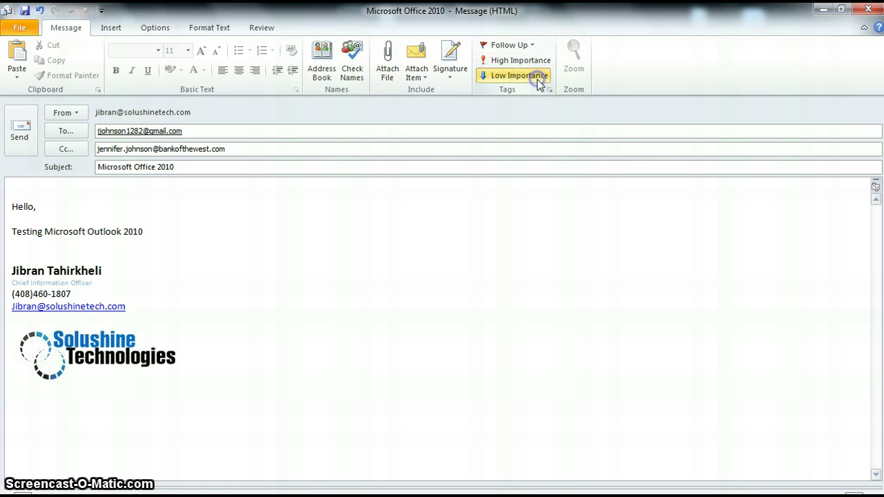
{"action": "left_click", "coordinate": [534, 64]}
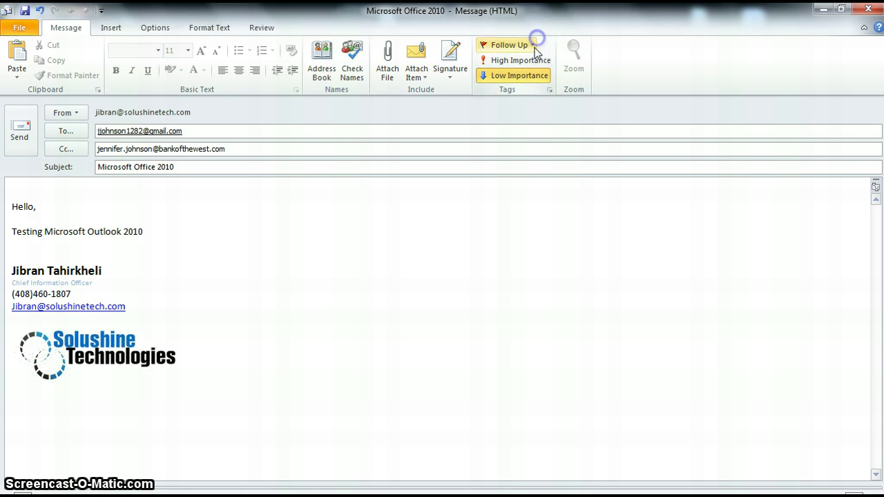
{"action": "left_click", "coordinate": [528, 44]}
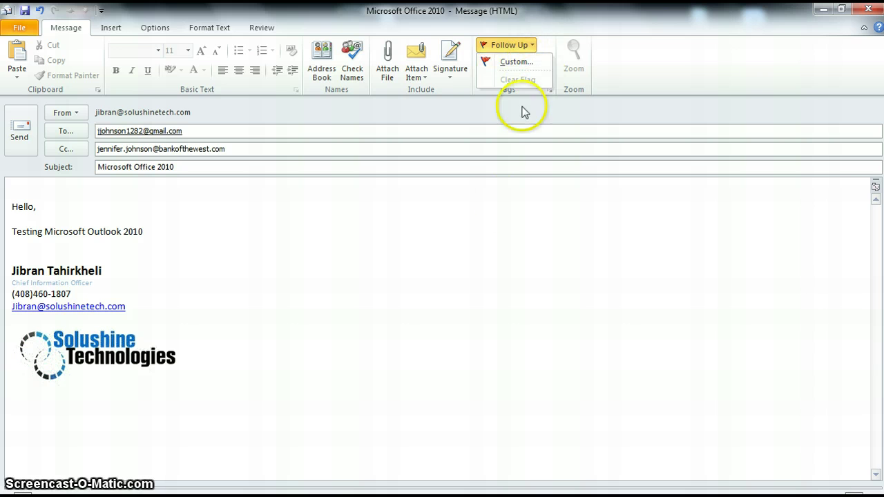
{"action": "left_click", "coordinate": [499, 272]}
{"action": "left_click", "coordinate": [487, 60]}
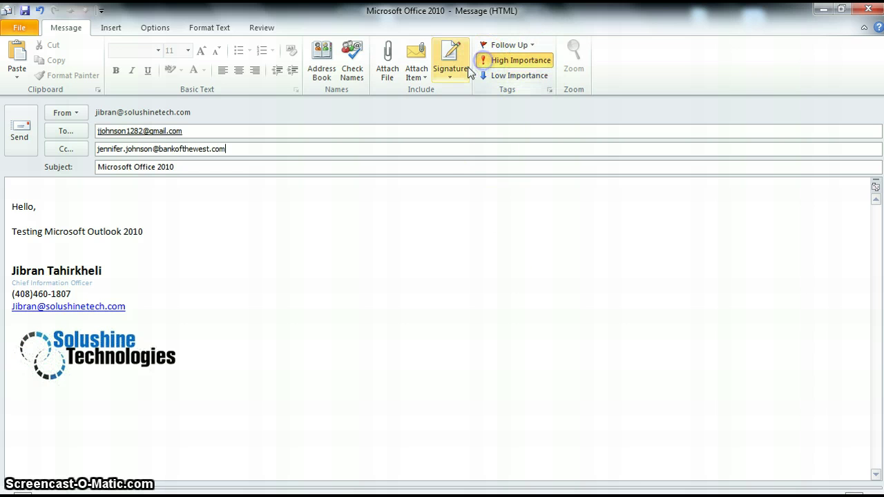
{"action": "mouse_move", "coordinate": [615, 496]}
{"action": "left_click", "coordinate": [512, 222]}
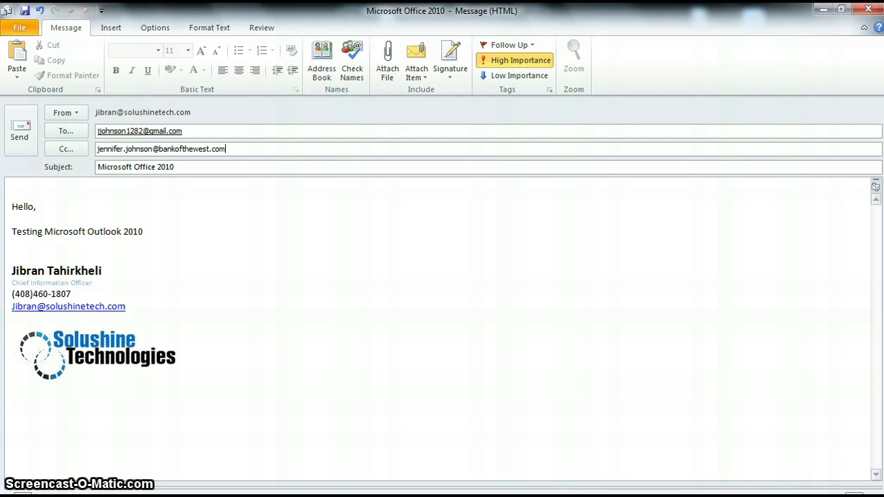
{"action": "left_click", "coordinate": [12, 135]}
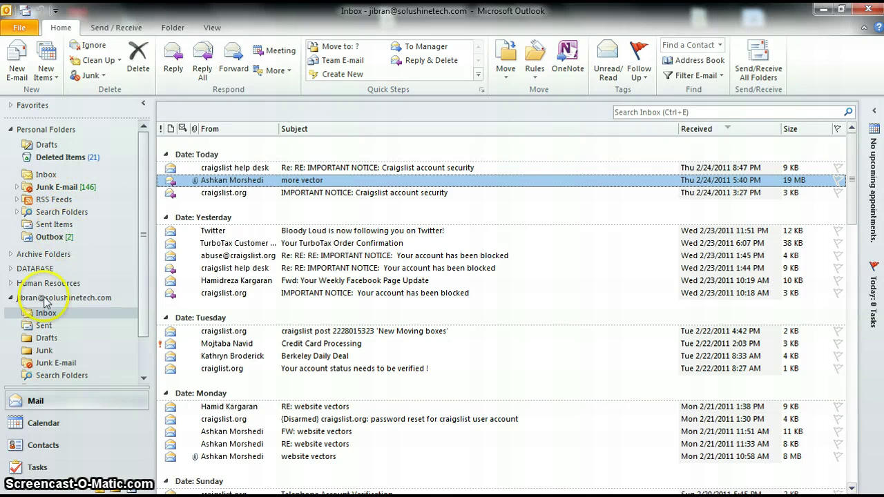
Step: Show the Sent folder arranged by recipient (To)
{"action": "left_click", "coordinate": [46, 325]}
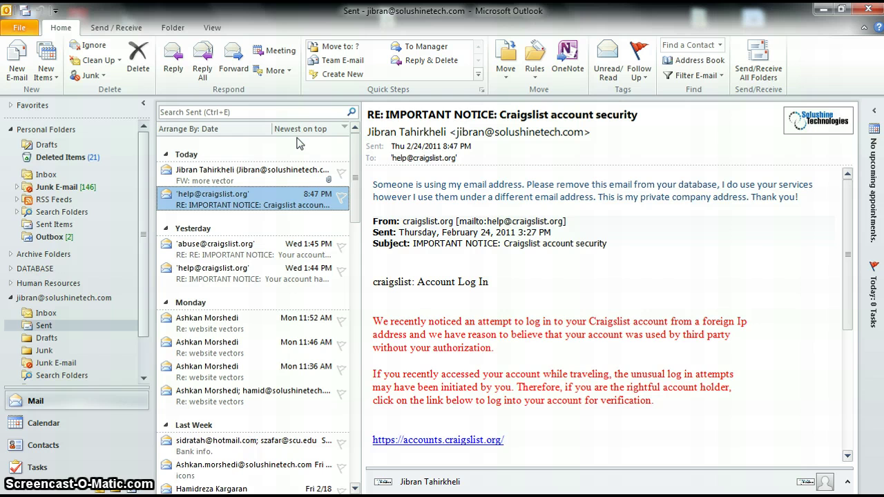
{"action": "left_click", "coordinate": [258, 129]}
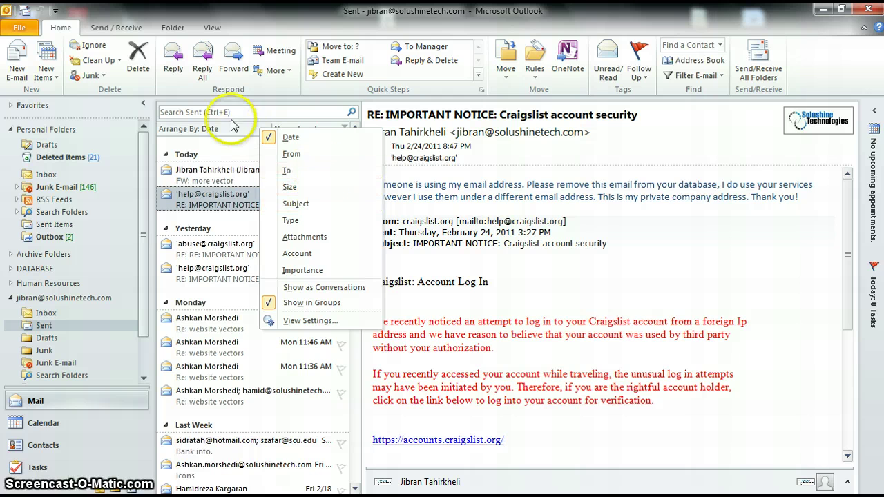
{"action": "left_click", "coordinate": [228, 137]}
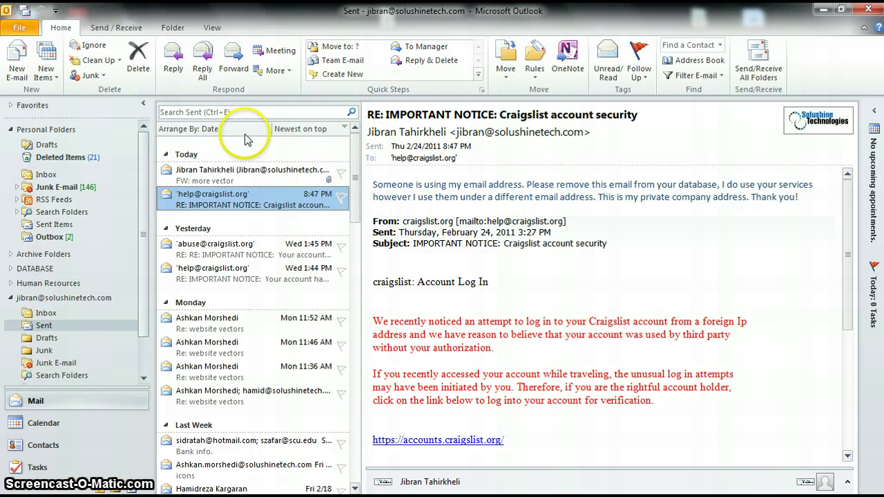
{"action": "left_click", "coordinate": [245, 137]}
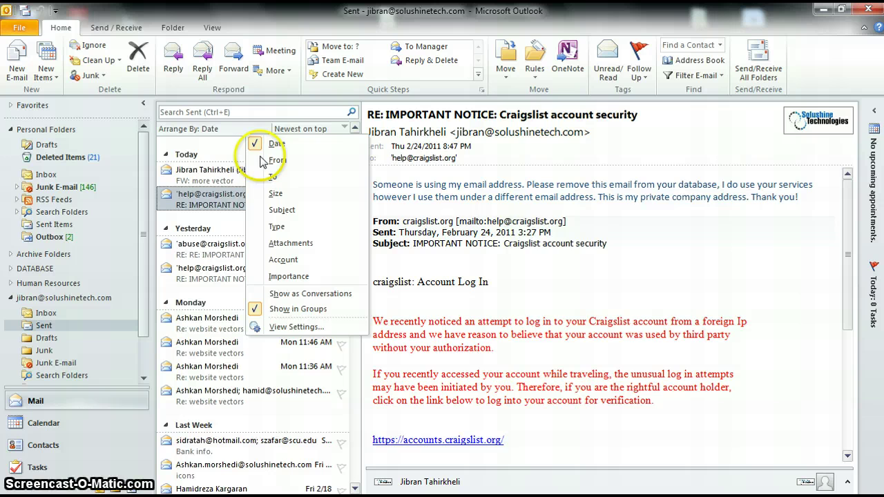
{"action": "left_click", "coordinate": [266, 181]}
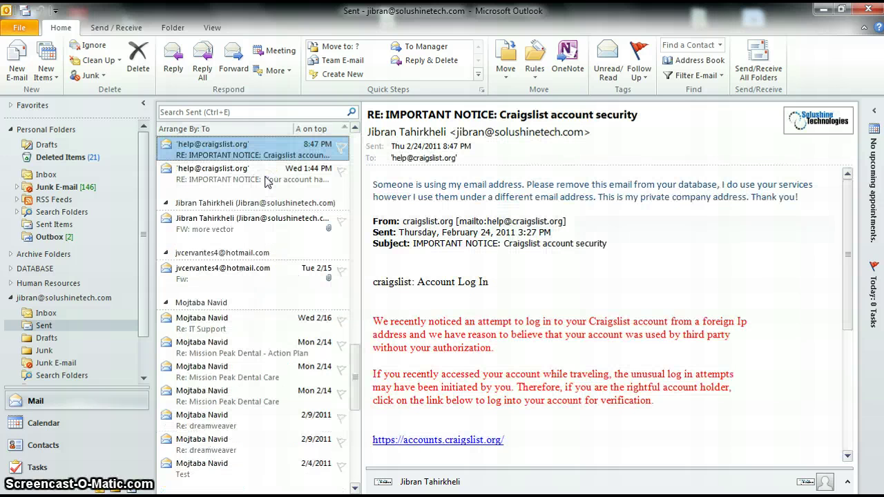
Step: Open the sent 'FW: more vector' message to preview its JPEG attachments
{"action": "scroll", "coordinate": [266, 181], "scroll_direction": "up", "scroll_amount": 15}
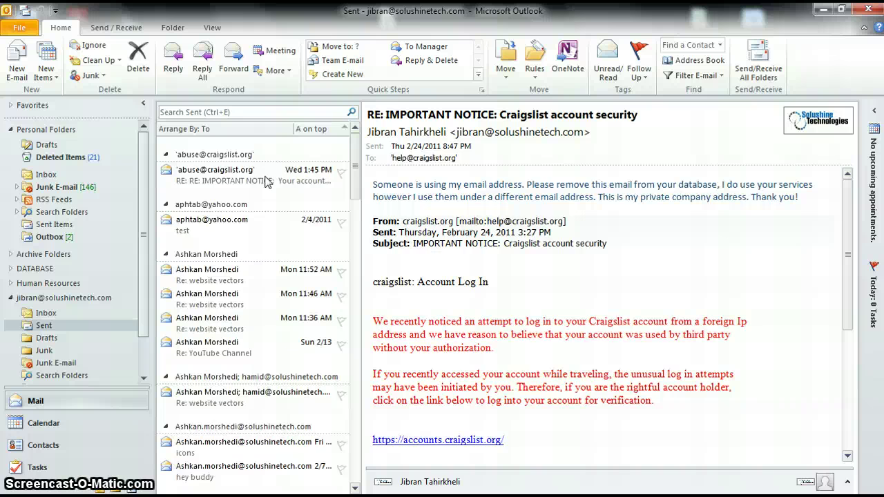
{"action": "scroll", "coordinate": [266, 181], "scroll_direction": "down", "scroll_amount": 10}
{"action": "left_click", "coordinate": [266, 181]}
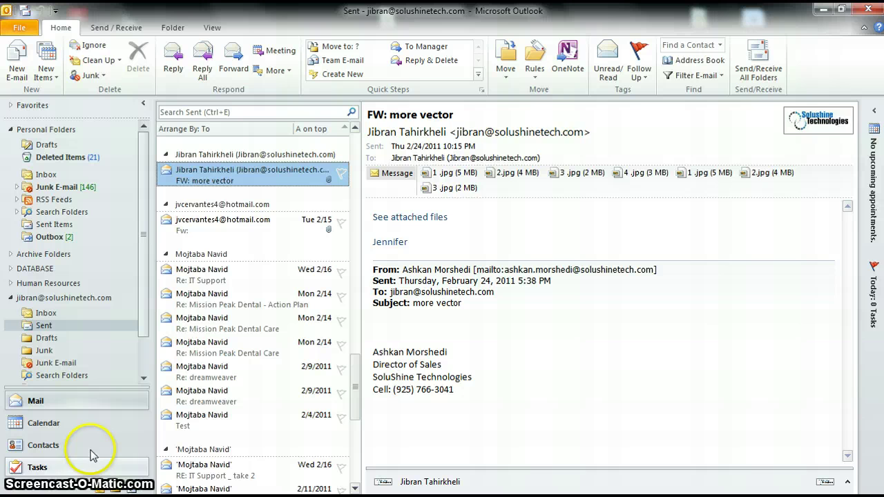
Step: Return to the Inbox and toggle the Received sort oldest-first, then newest-first
{"action": "left_click", "coordinate": [41, 314]}
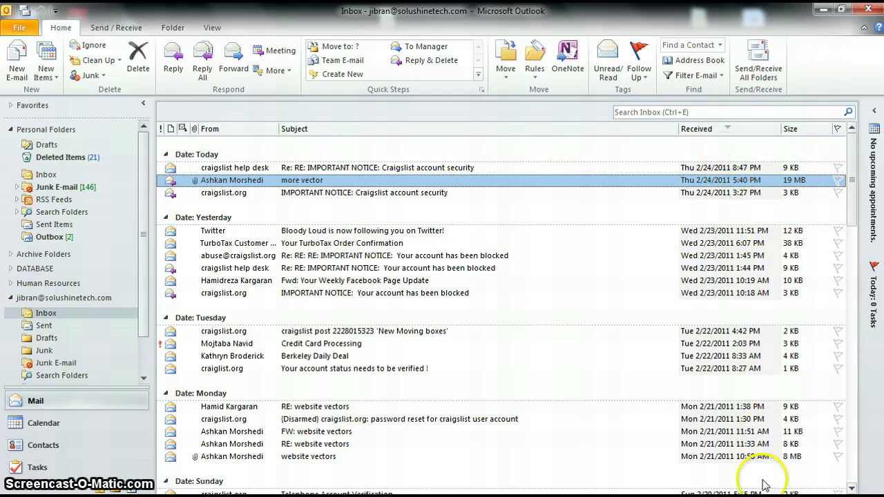
{"action": "left_click", "coordinate": [728, 131]}
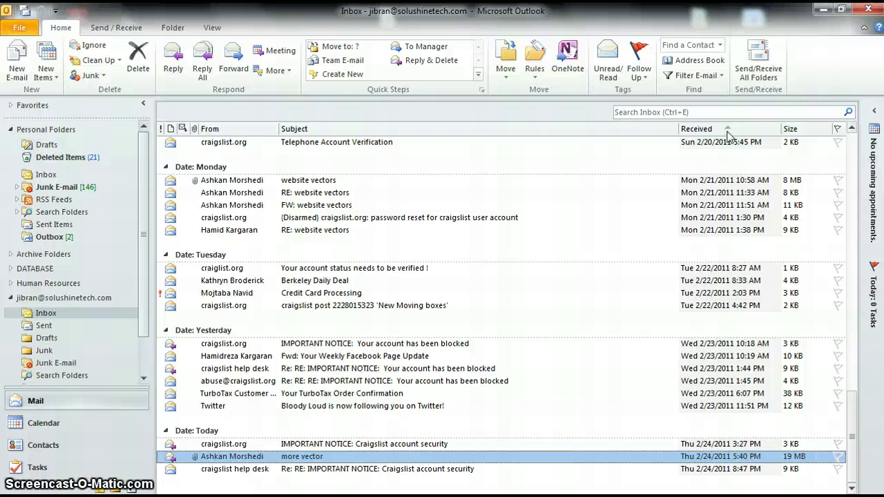
{"action": "left_click", "coordinate": [728, 131]}
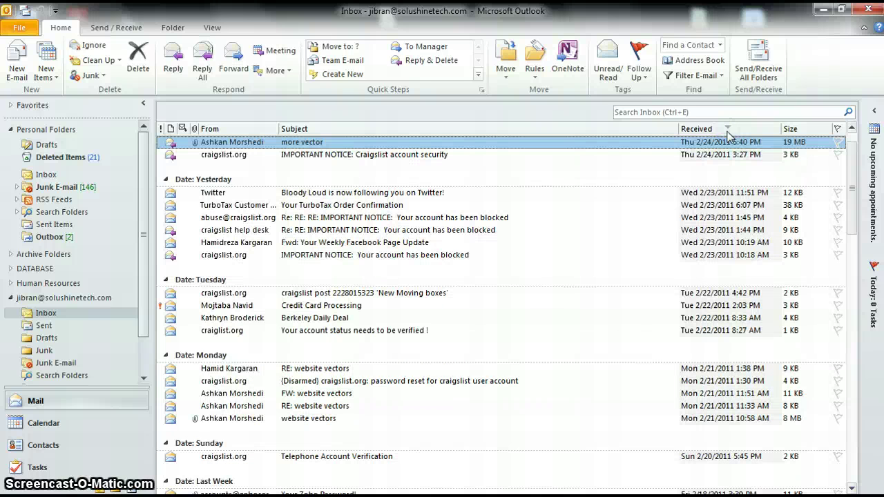
{"action": "scroll", "coordinate": [276, 157], "scroll_direction": "up", "scroll_amount": 1}
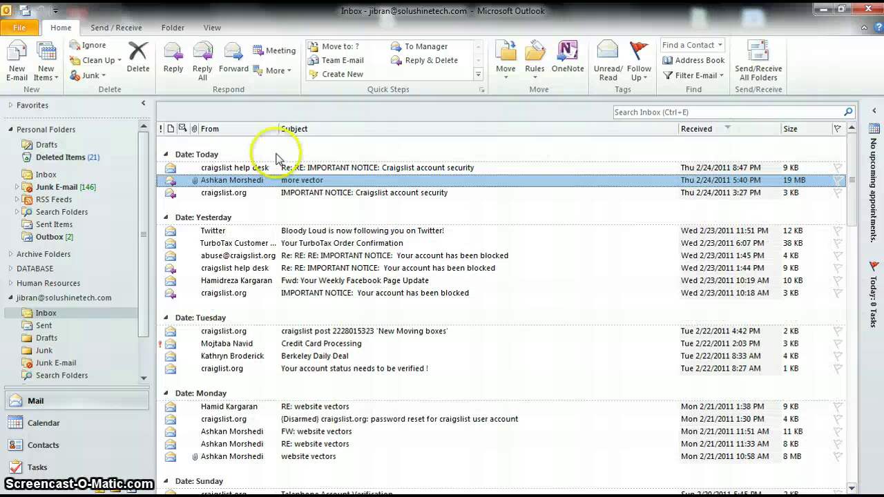
Step: Try arranging by sender and subject, then sort by received date again
{"action": "left_click", "coordinate": [222, 131]}
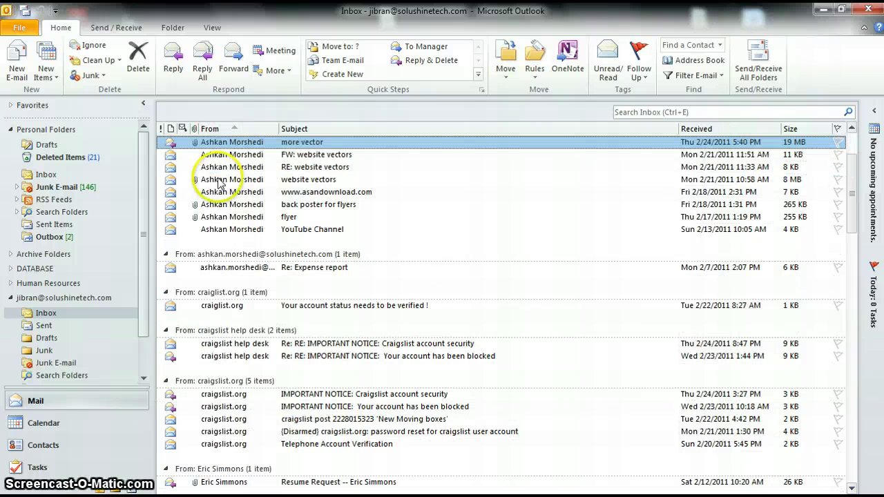
{"action": "scroll", "coordinate": [219, 200], "scroll_direction": "up", "scroll_amount": 3}
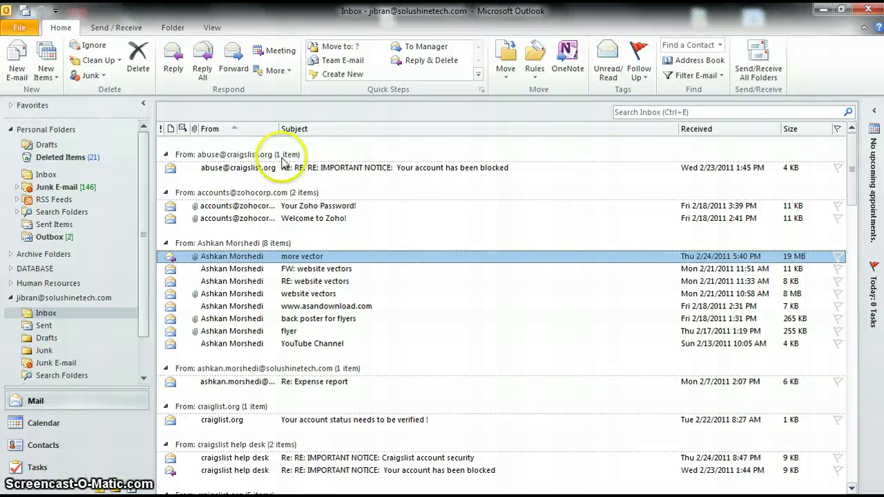
{"action": "left_click", "coordinate": [297, 129]}
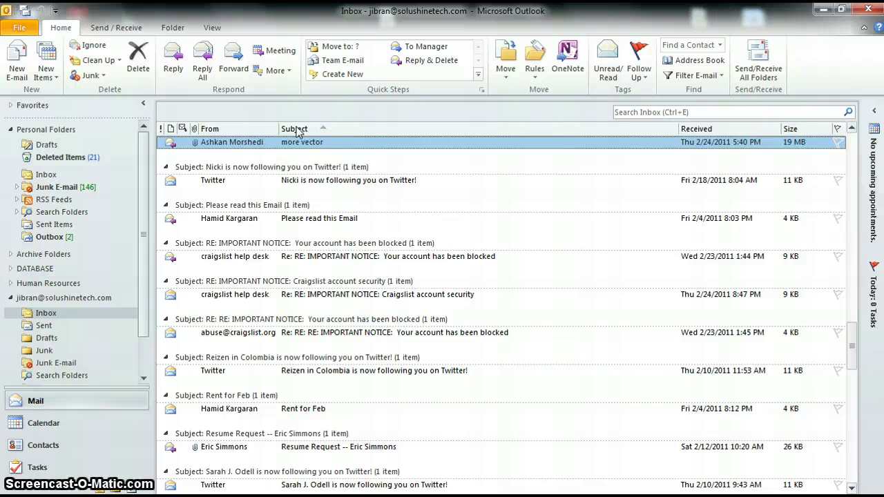
{"action": "scroll", "coordinate": [297, 133], "scroll_direction": "up", "scroll_amount": 10}
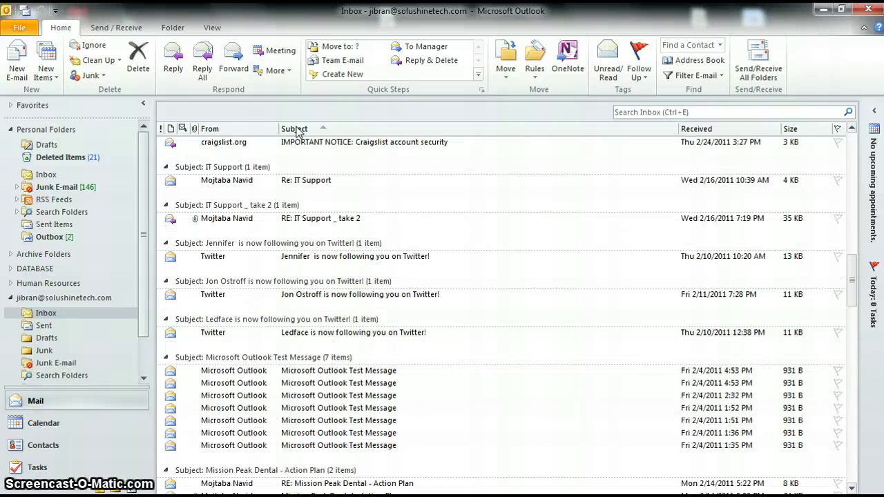
{"action": "scroll", "coordinate": [297, 133], "scroll_direction": "up", "scroll_amount": 15}
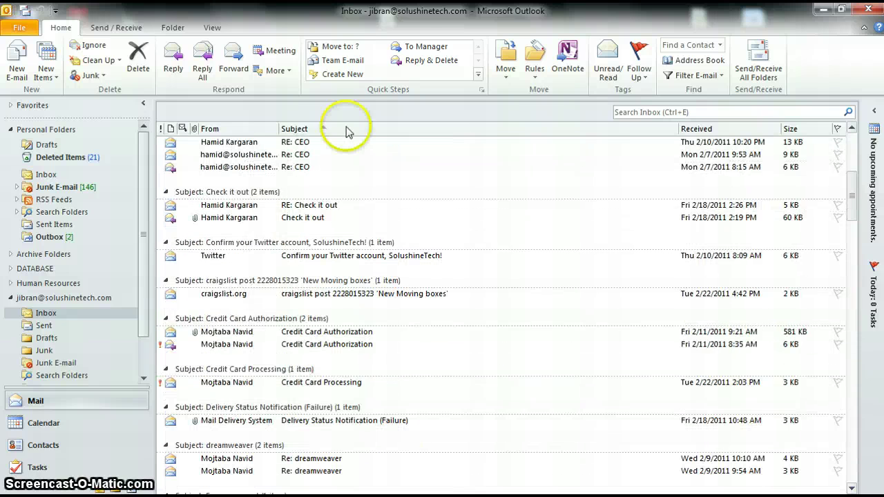
{"action": "left_click", "coordinate": [723, 129]}
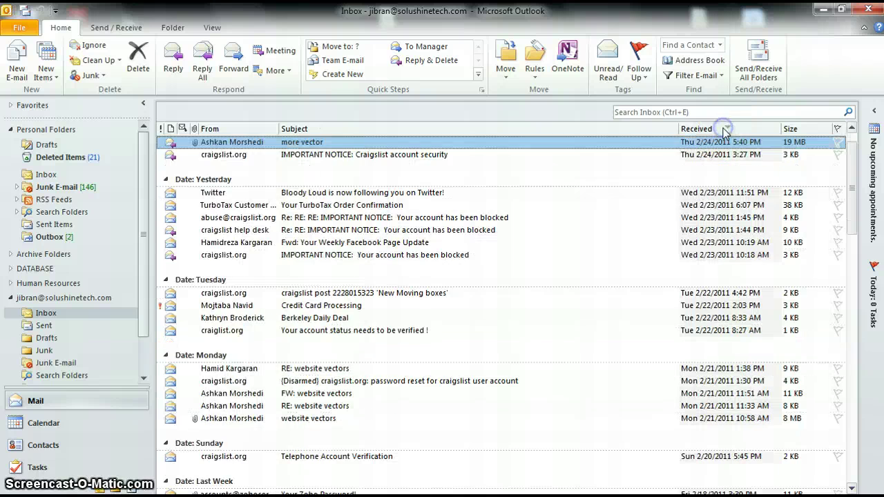
{"action": "scroll", "coordinate": [228, 387], "scroll_direction": "up", "scroll_amount": 1}
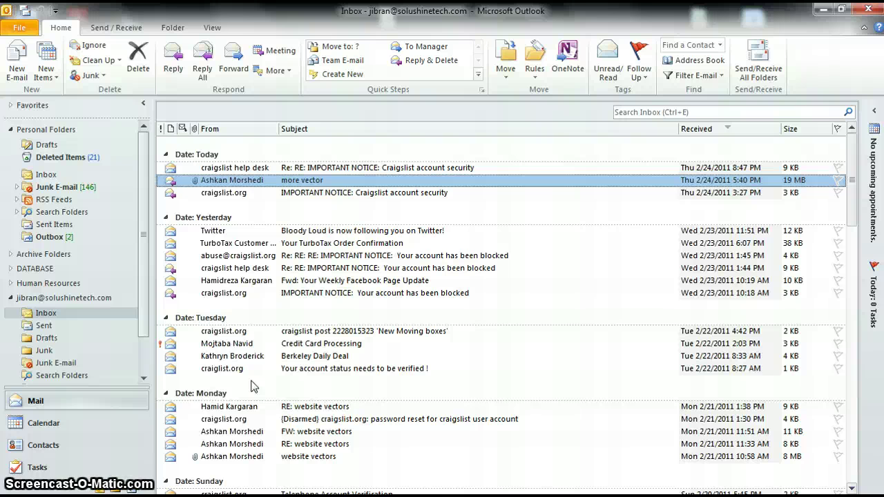
Step: Open Calendar and compare Day, Work Week, Week and Month views, ending on Day for February 24, 2011
{"action": "left_click", "coordinate": [39, 428]}
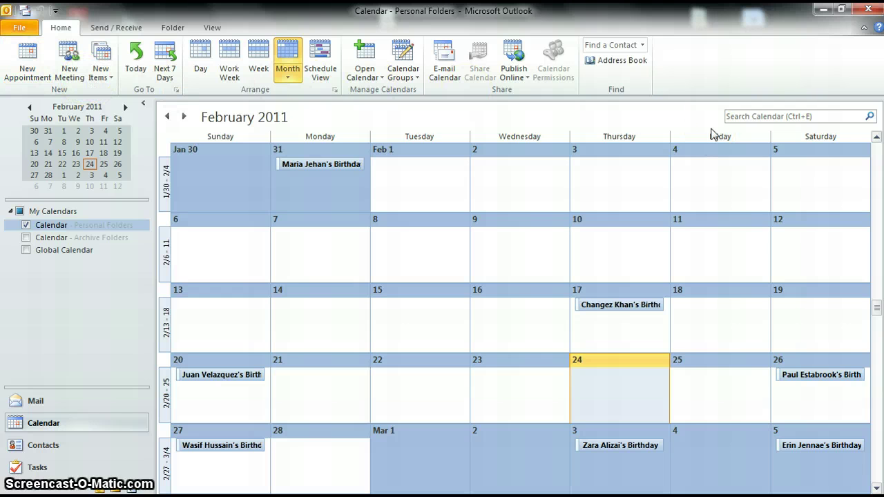
{"action": "left_click", "coordinate": [200, 61]}
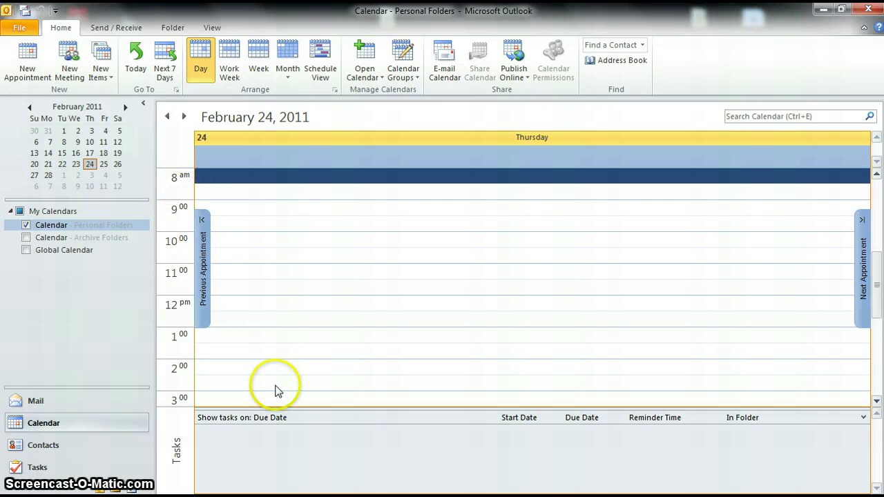
{"action": "left_click", "coordinate": [232, 58]}
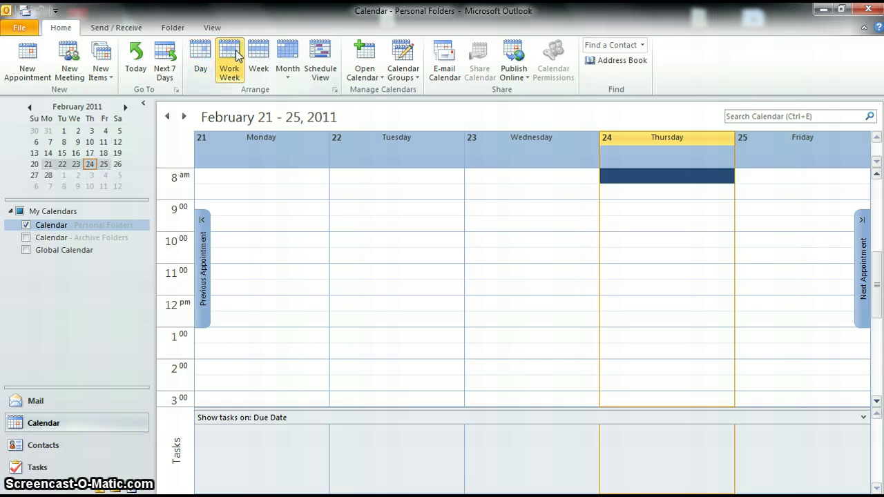
{"action": "left_click", "coordinate": [254, 61]}
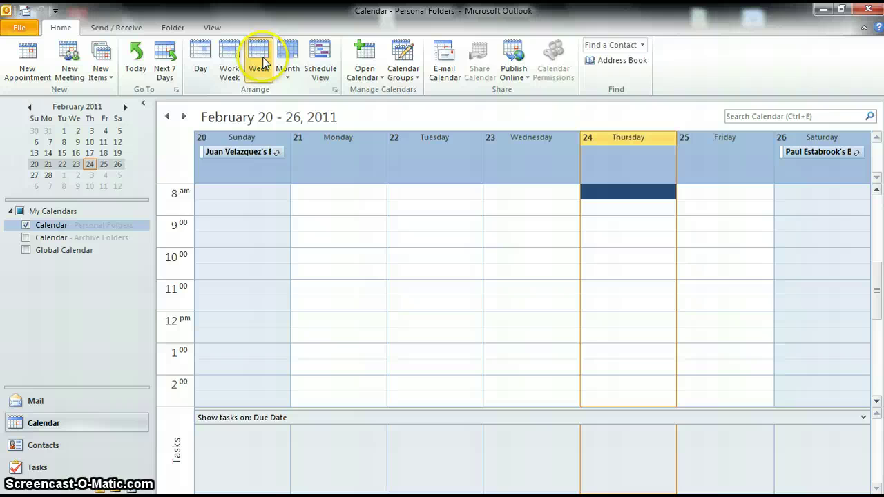
{"action": "left_click", "coordinate": [287, 65]}
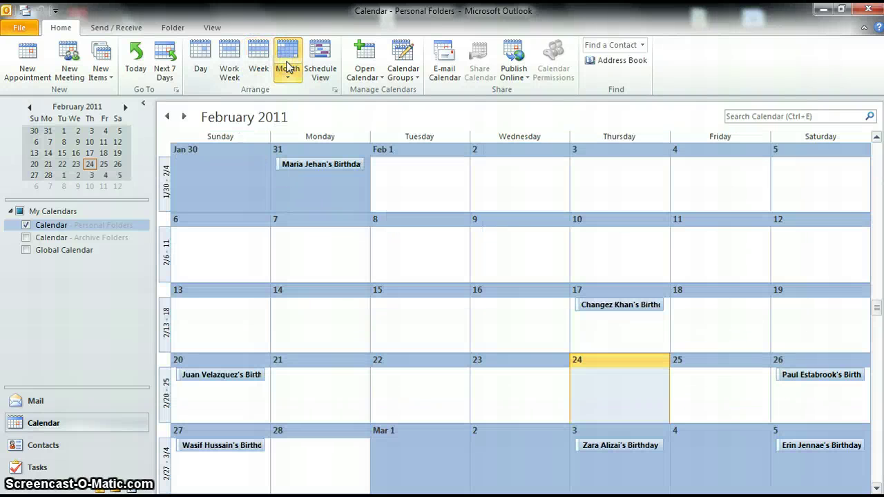
{"action": "left_click", "coordinate": [208, 65]}
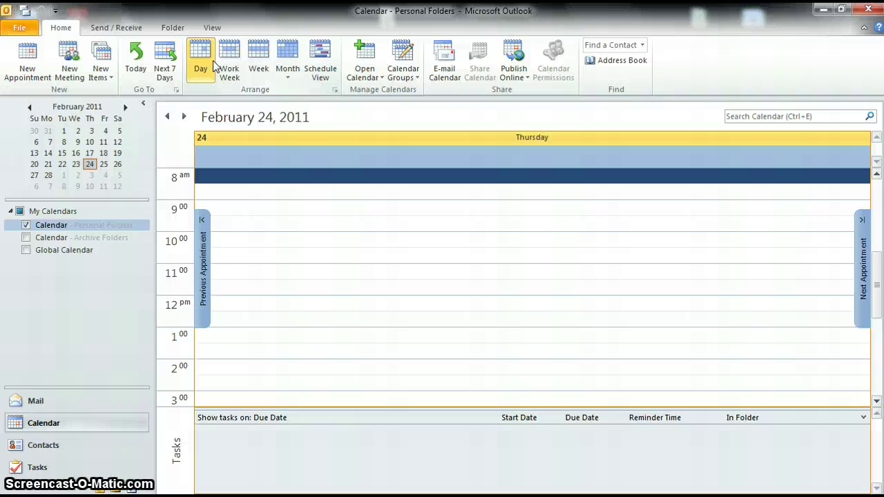
Step: Create a new appointment with subject 'Meeting with Tom' and location 'Conference Room'
{"action": "left_click", "coordinate": [23, 64]}
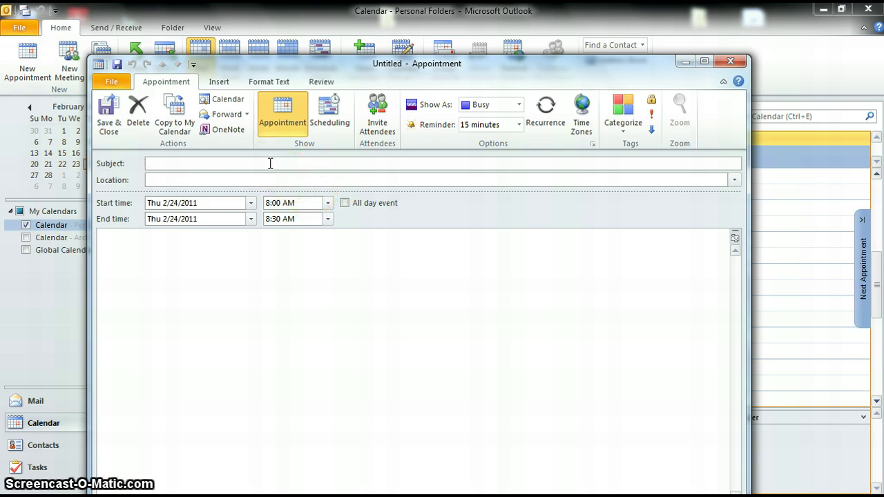
{"action": "type", "text": "Mee"}
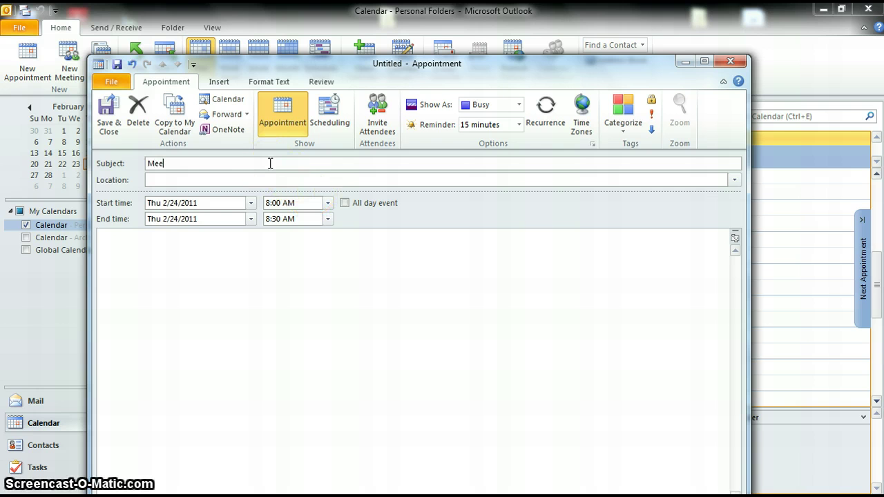
{"action": "type", "text": "ting with Tom"}
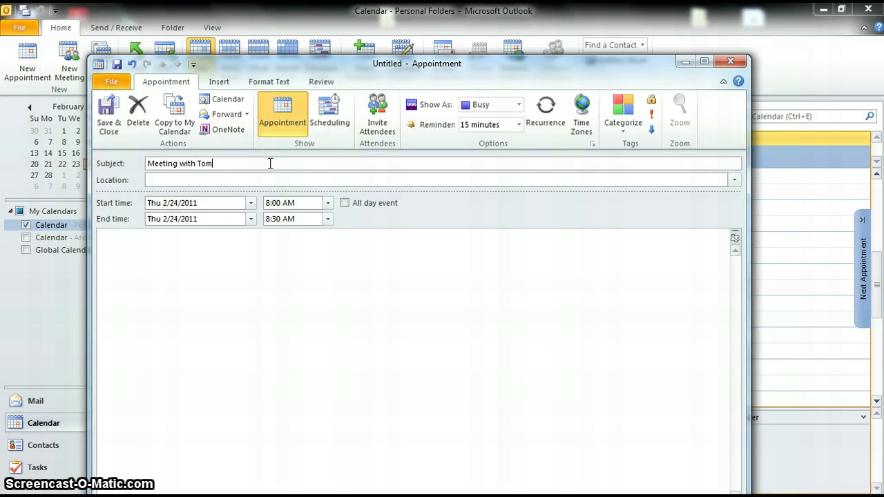
{"action": "key", "text": "Tab"}
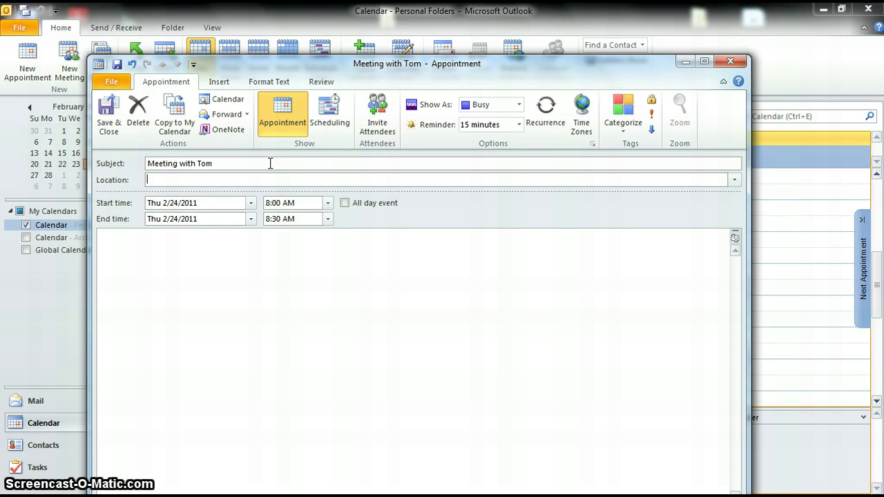
{"action": "type", "text": "Conference ro"}
{"action": "key", "text": "BackSpace"}
{"action": "key", "text": "BackSpace"}
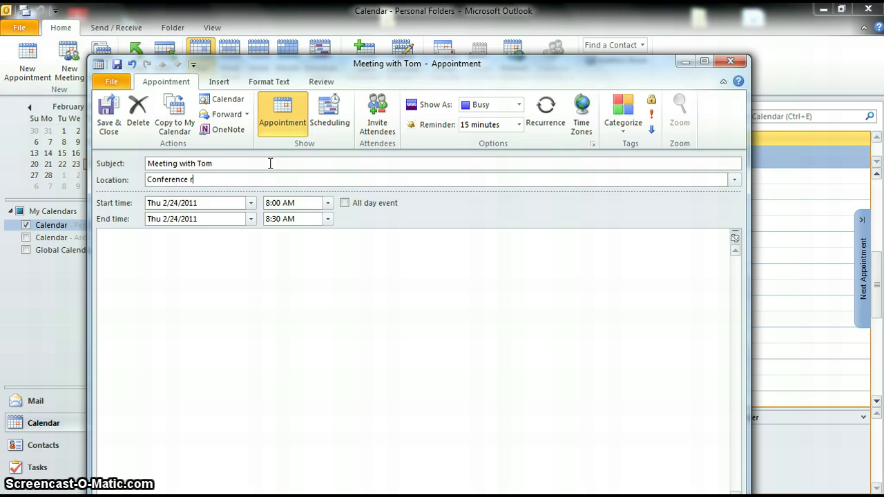
{"action": "type", "text": "Room"}
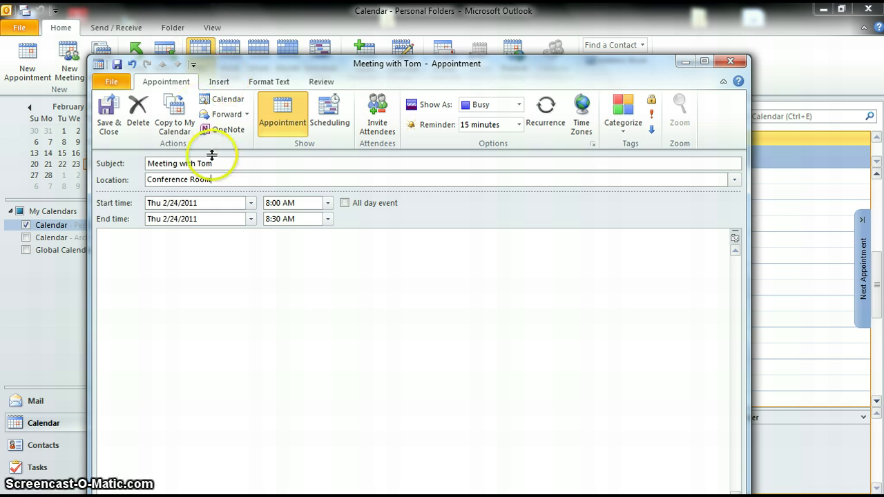
Step: Change the start date to Friday, February 25, 2011, keeping Busy status and a 15-minute reminder
{"action": "left_click", "coordinate": [250, 204]}
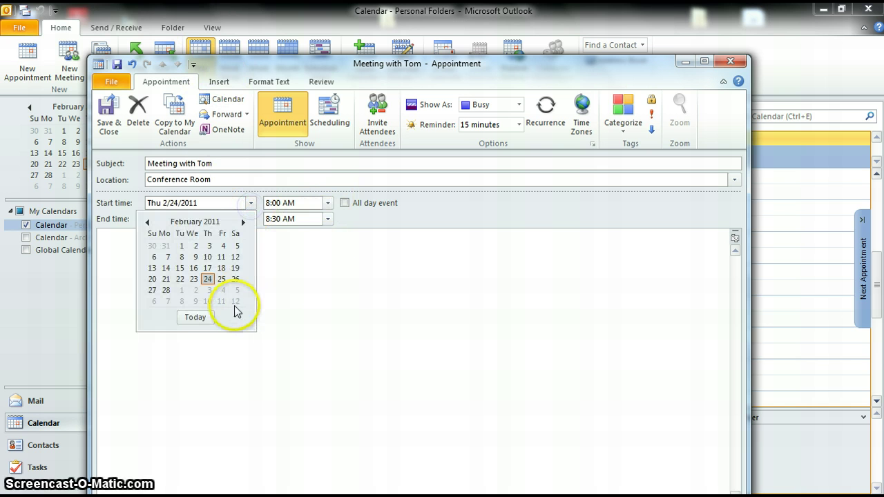
{"action": "left_click", "coordinate": [222, 279]}
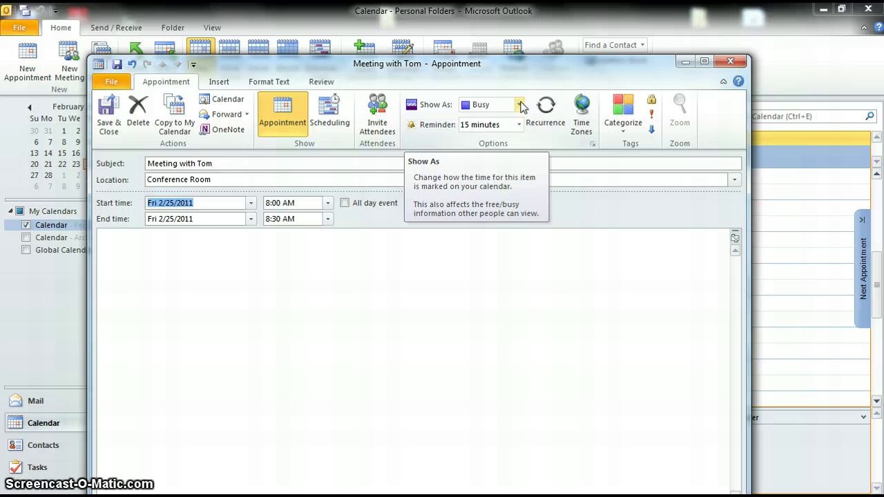
{"action": "left_click", "coordinate": [522, 105]}
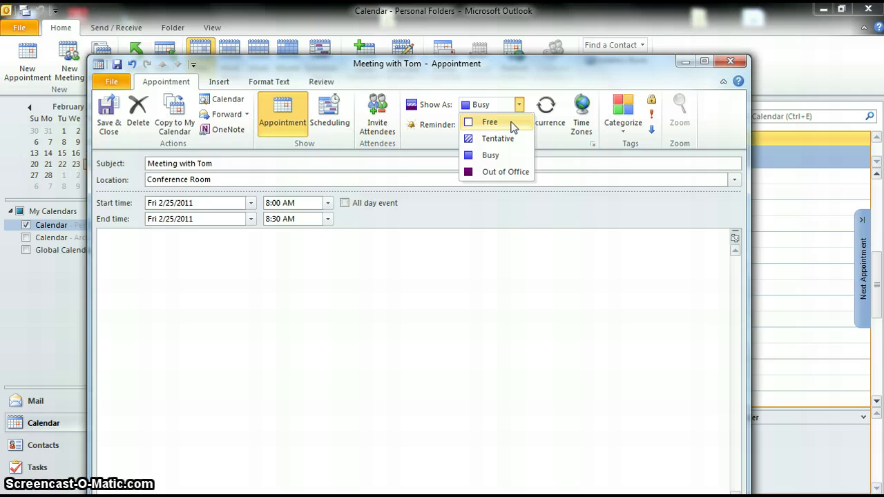
{"action": "left_click_drag", "start_coordinate": [493, 166], "coordinate": [481, 179]}
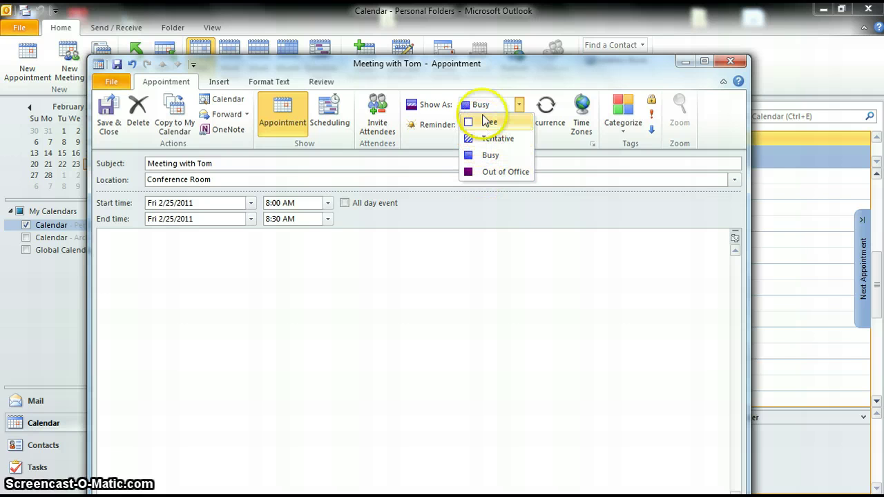
{"action": "left_click", "coordinate": [472, 155]}
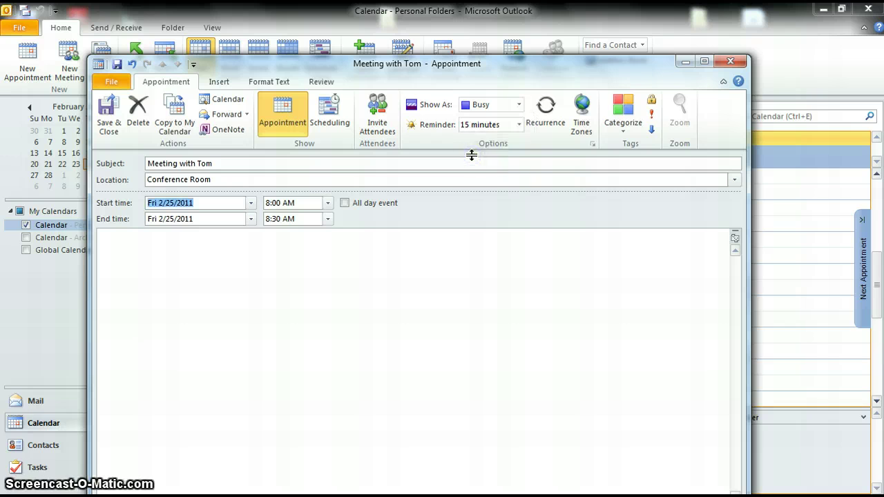
{"action": "left_click", "coordinate": [518, 124]}
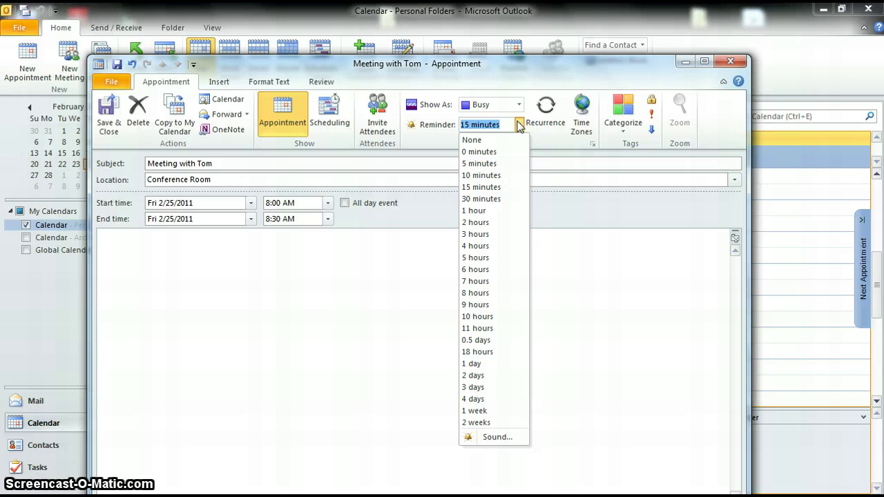
{"action": "left_click", "coordinate": [518, 125]}
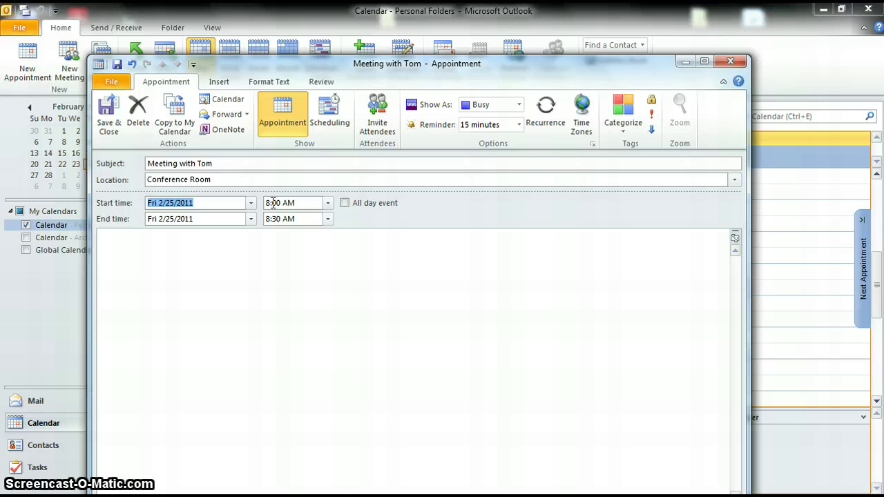
{"action": "left_click", "coordinate": [519, 124]}
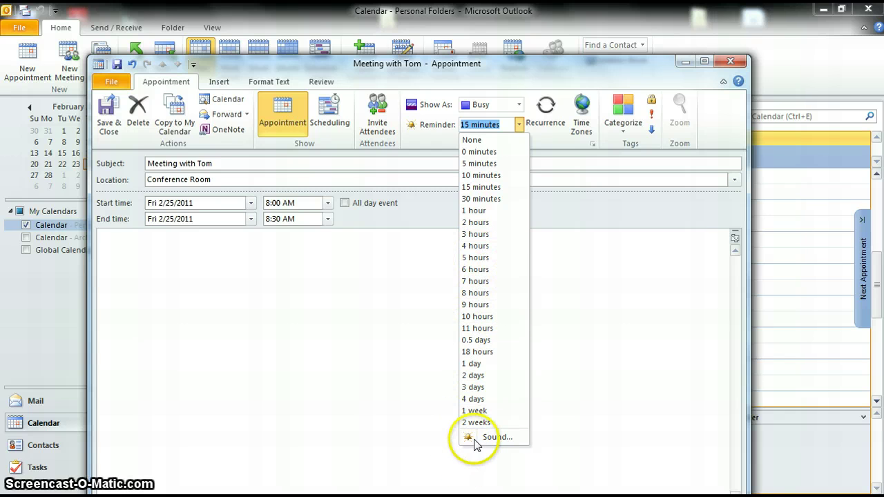
{"action": "left_click", "coordinate": [655, 329]}
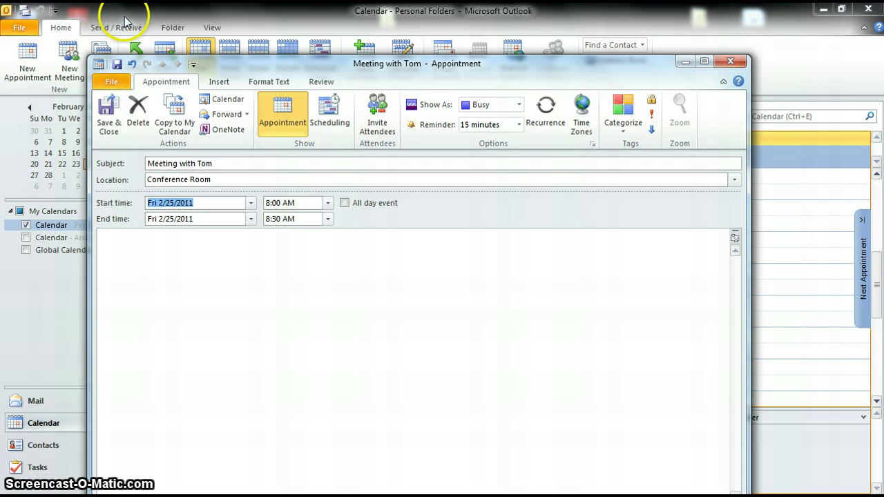
Step: Save and close the Friday 8:00 AM 'Meeting with Tom' appointment, then return to the Inbox
{"action": "left_click", "coordinate": [117, 114]}
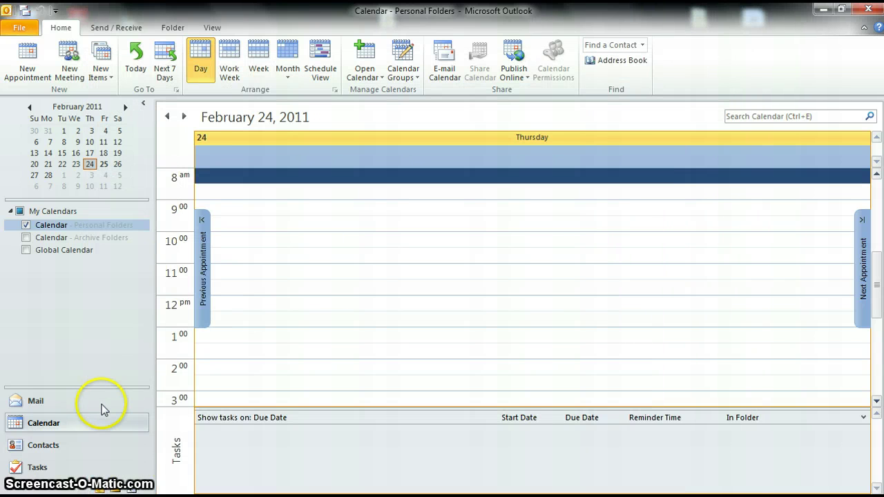
{"action": "left_click", "coordinate": [102, 397]}
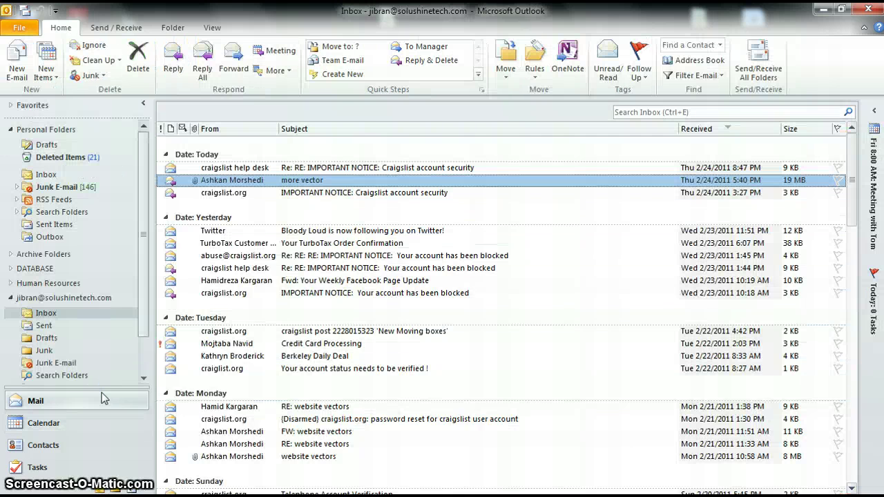